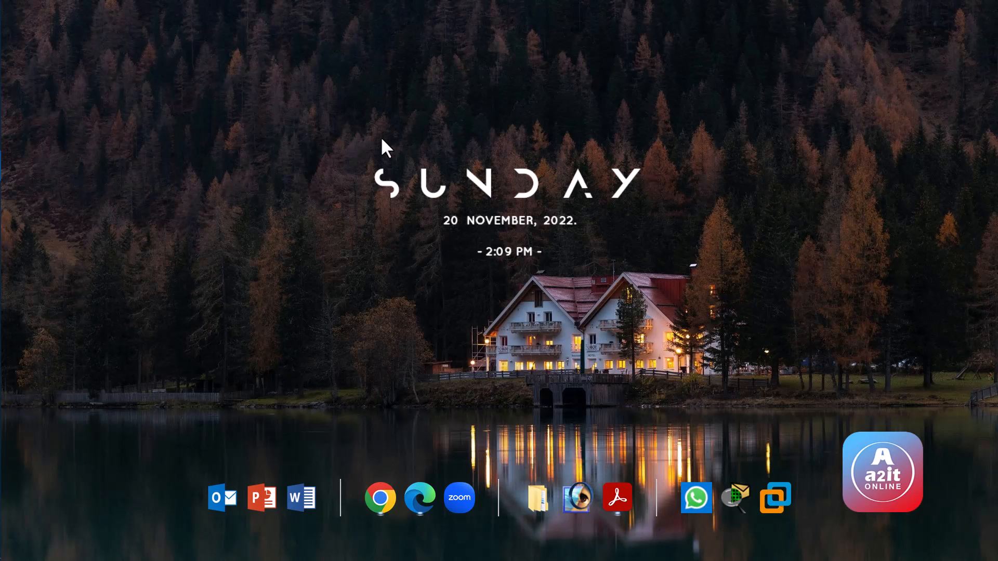
# Switch to Chrome and connect to the Linux instance as ec2-user through the browser-based EC2 Instance Connect terminal.
pyautogui.click(383, 491)
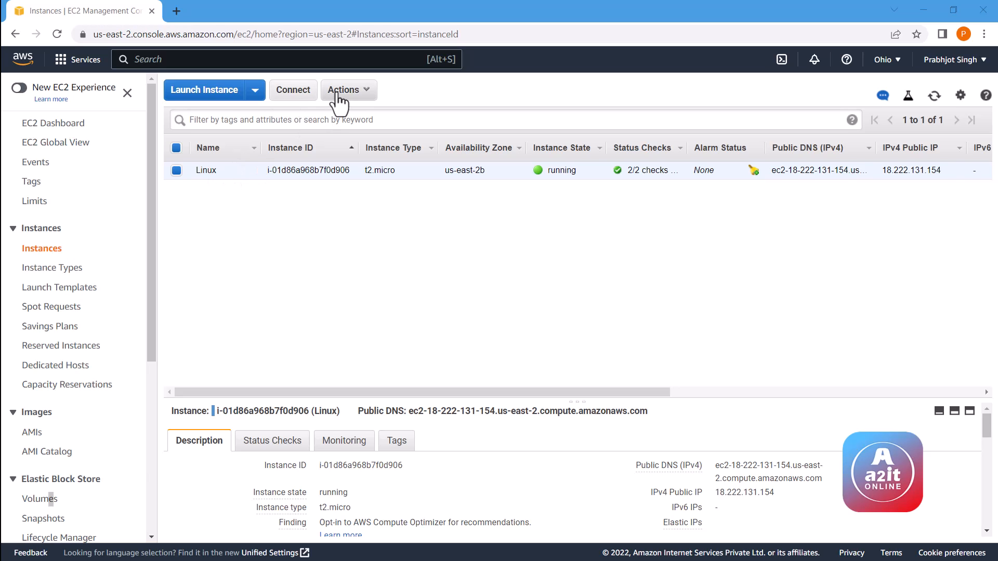
pyautogui.click(294, 94)
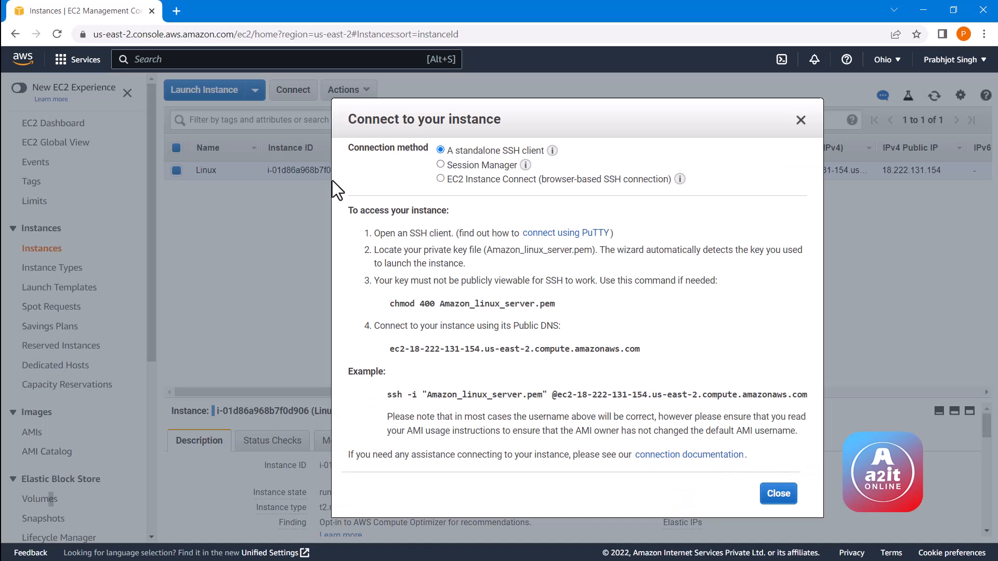
pyautogui.click(460, 178)
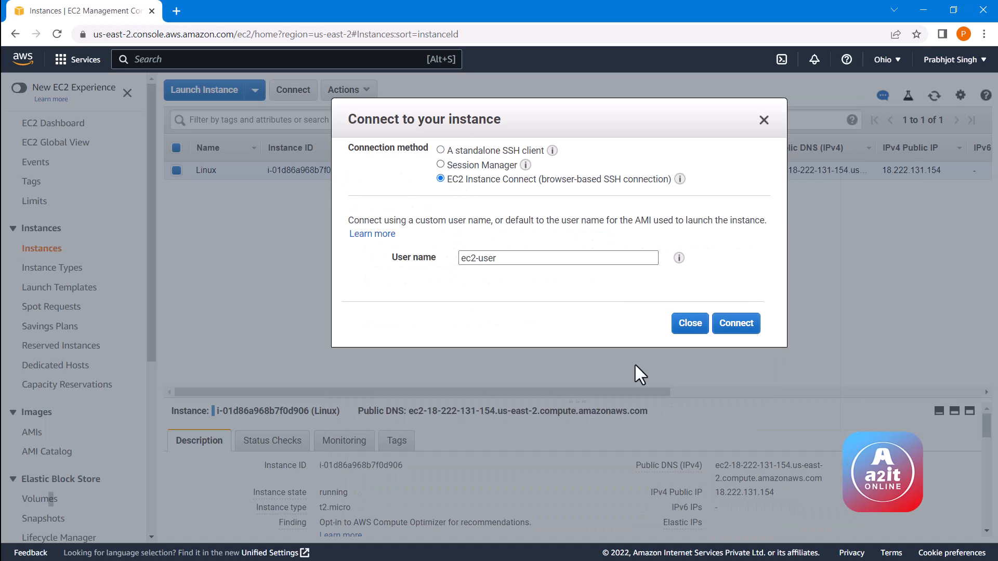
pyautogui.click(738, 328)
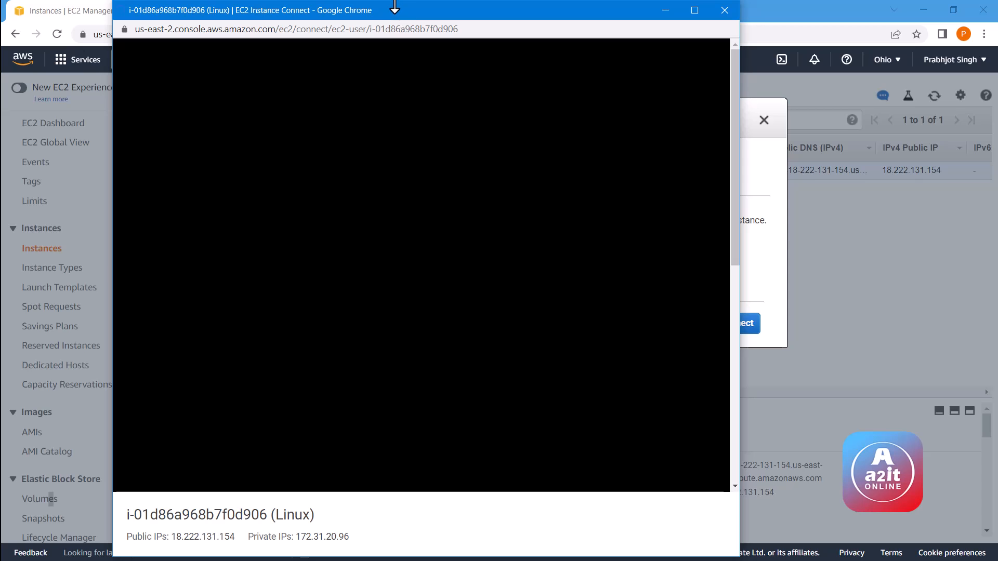
pyautogui.moveTo(392, 11); pyautogui.dragTo(461, 105)
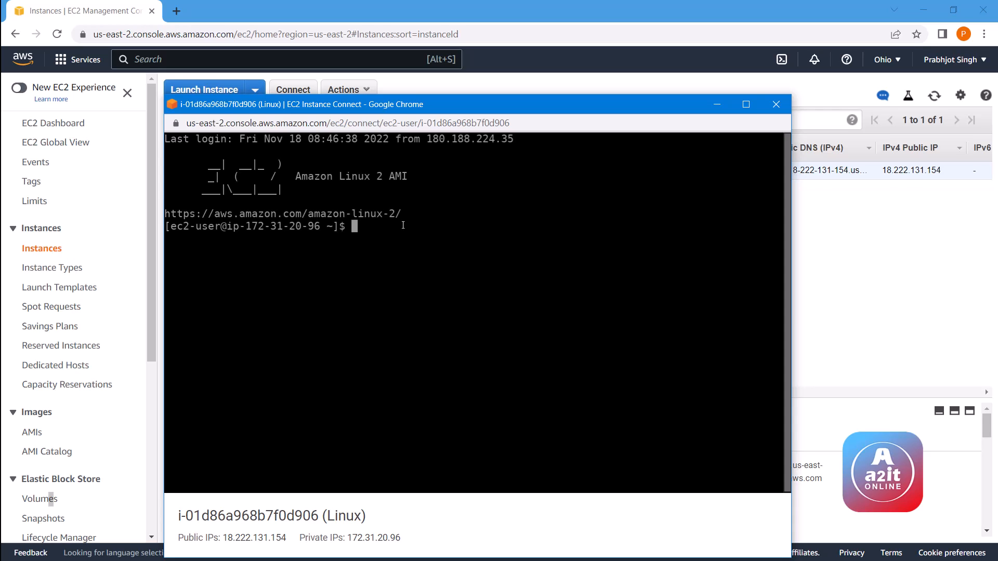
# Create ten directories with "sudo mkdir file{1..10}", listing the home directory's contents before and after.
pyautogui.write('ls')
pyautogui.press('Return')
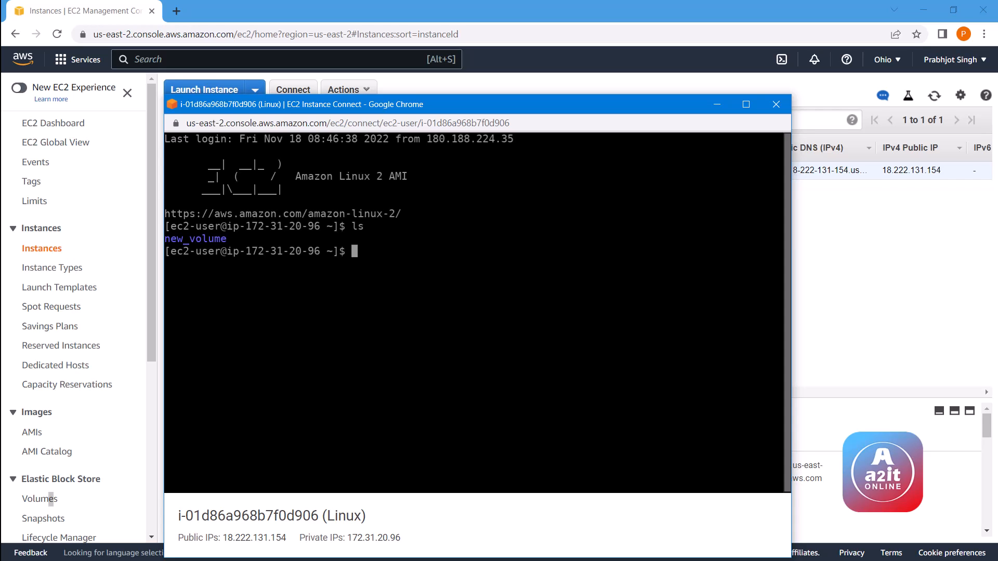
pyautogui.write('mkdir file{}')
pyautogui.press('Left')
pyautogui.write('1..10')
pyautogui.press('Home')
pyautogui.write('sudo')
pyautogui.press('Return')
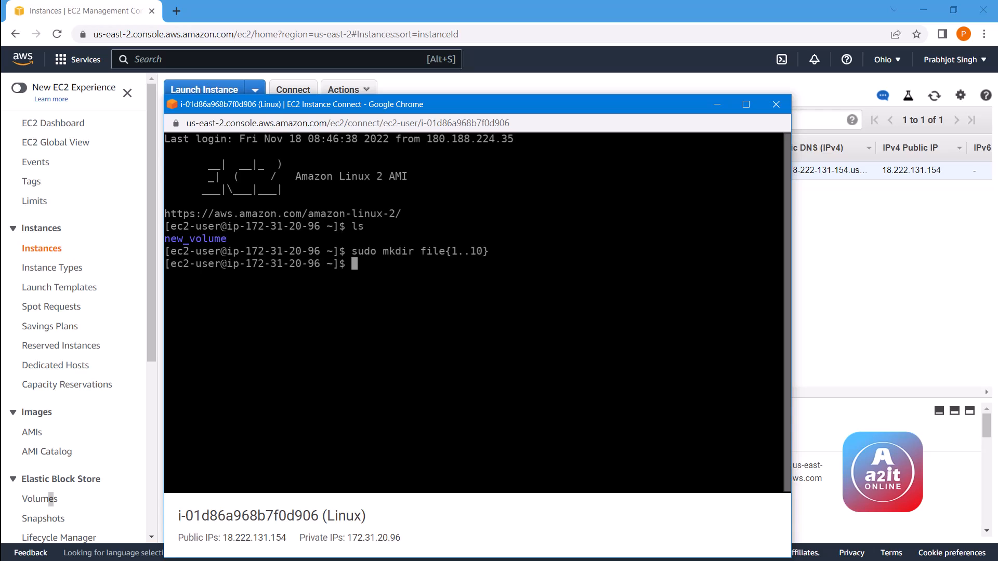
pyautogui.write('ls')
pyautogui.press('Return')
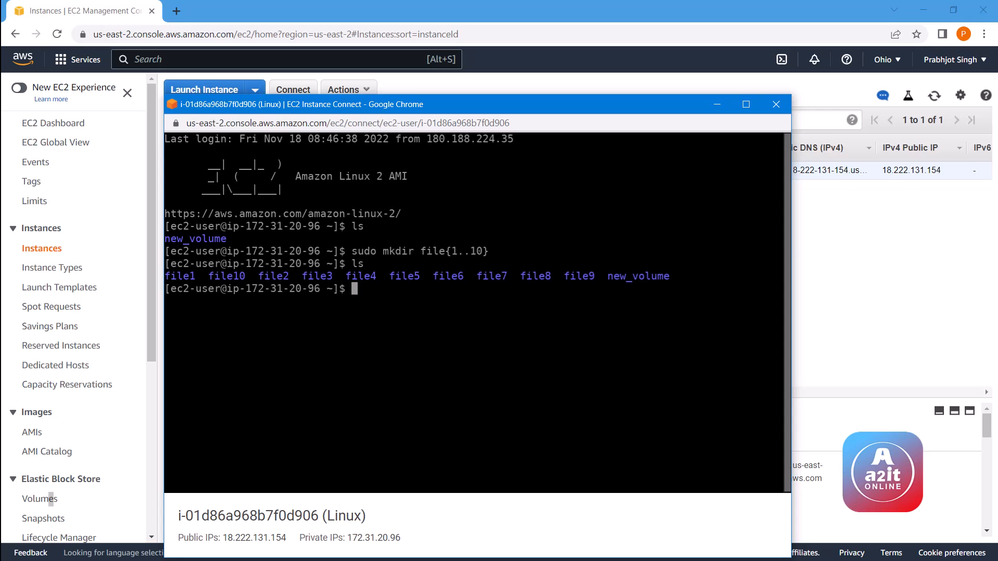
# Create ten empty files with "touch text{1..10}", list the directory contents, and close the terminal window.
pyautogui.write('touch text{1..10}')
pyautogui.press('Return')
pyautogui.write('ls')
pyautogui.press('Return')
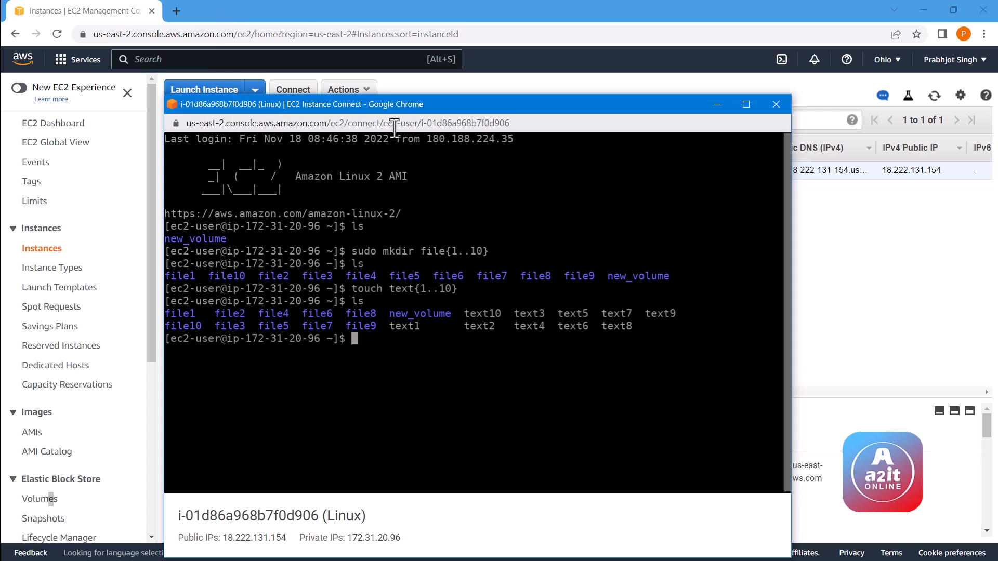
pyautogui.moveTo(463, 111); pyautogui.dragTo(387, 133)
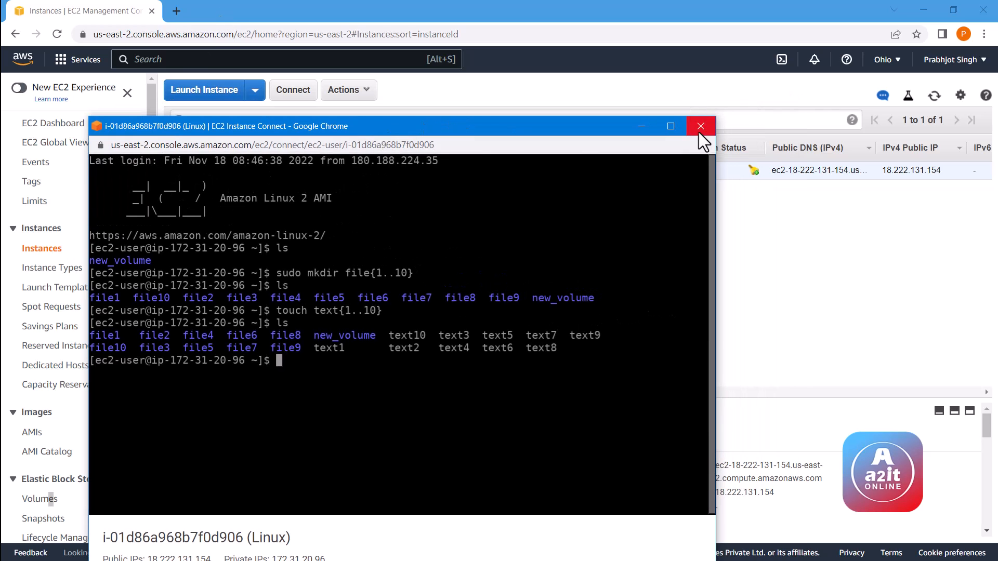
pyautogui.click(700, 126)
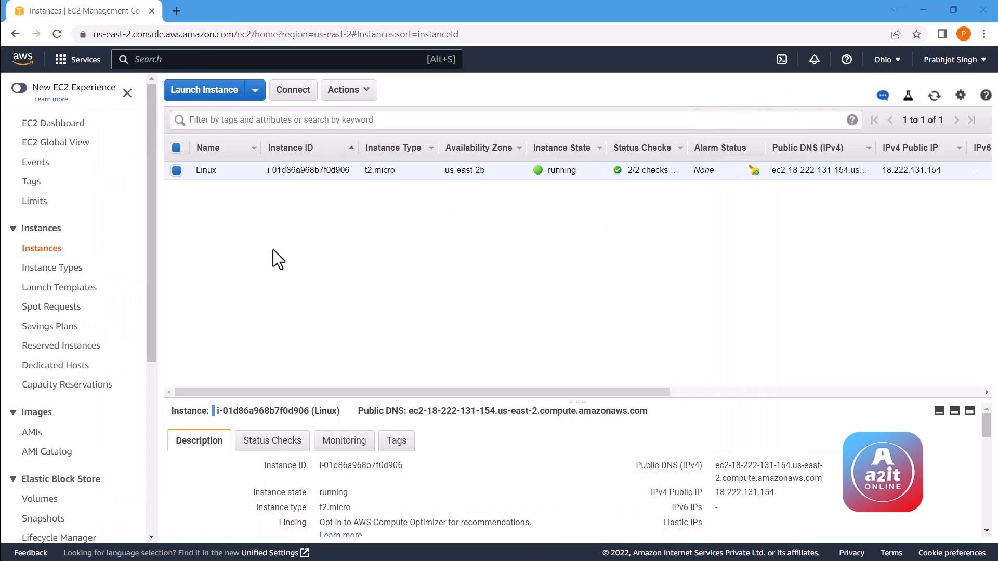
# Create a snapshot of the root_linux volume with the description "Backup".
pyautogui.click(31, 500)
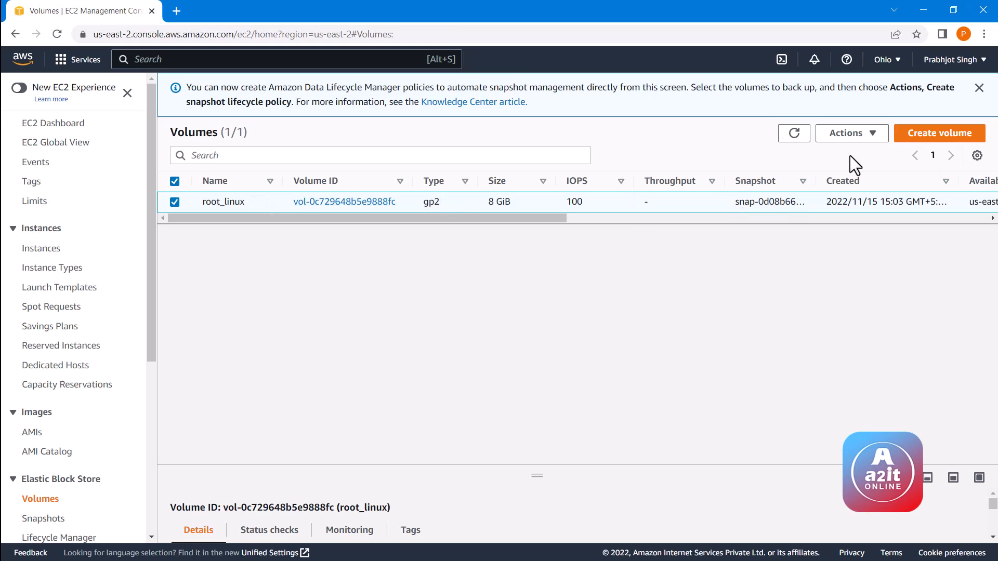
pyautogui.click(852, 136)
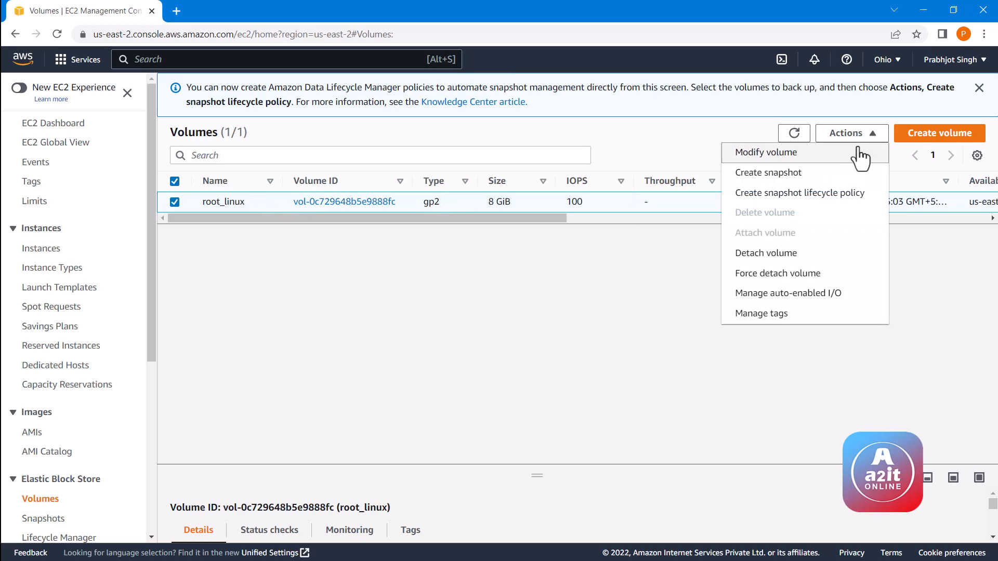
pyautogui.click(800, 177)
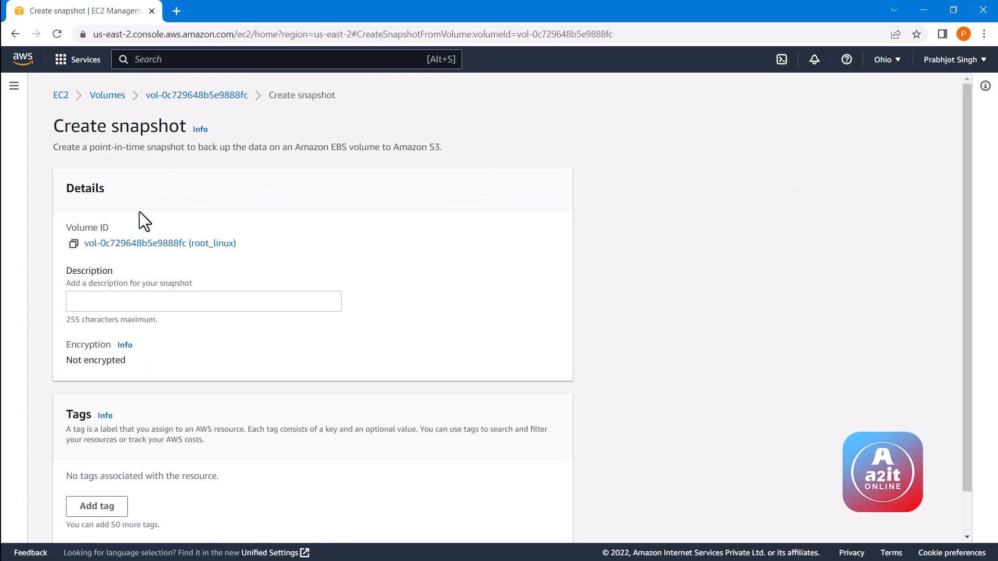
pyautogui.click(107, 299)
pyautogui.scroll(-1, 217, 284)
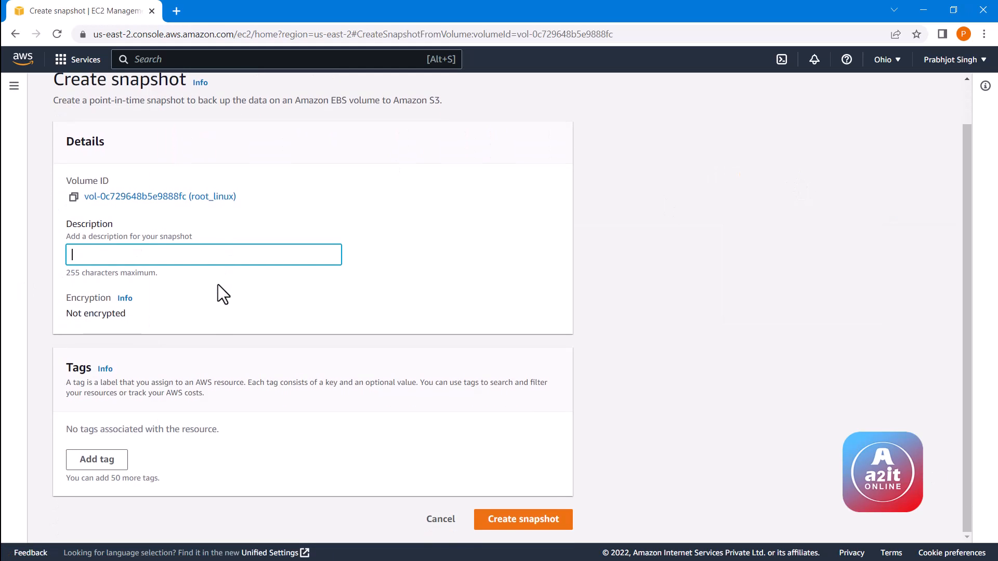
pyautogui.write('Backup')
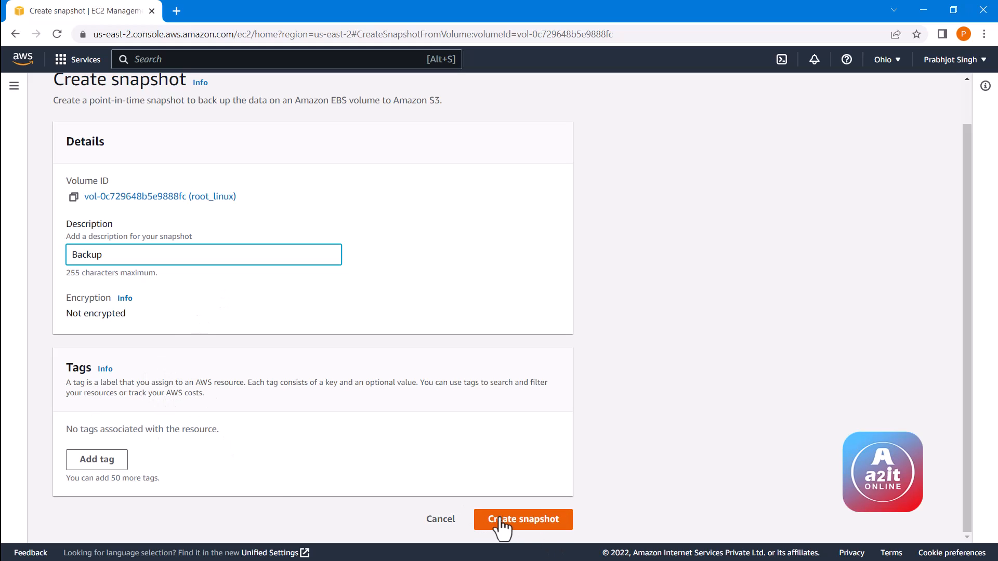
pyautogui.click(525, 519)
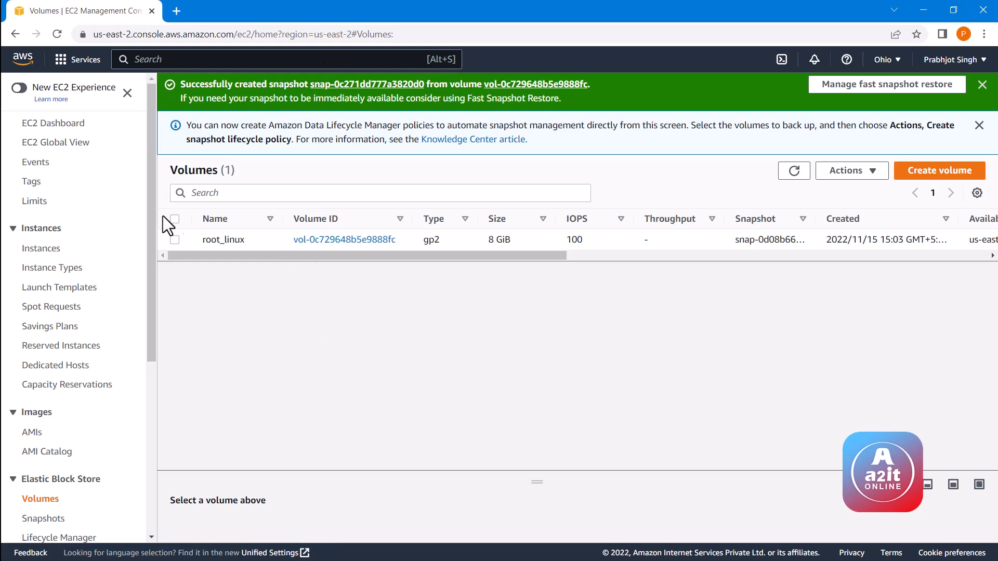
# Examine the Backup snapshot's status and details in the Elastic Block Store snapshot list.
pyautogui.moveTo(150, 204); pyautogui.dragTo(151, 255)
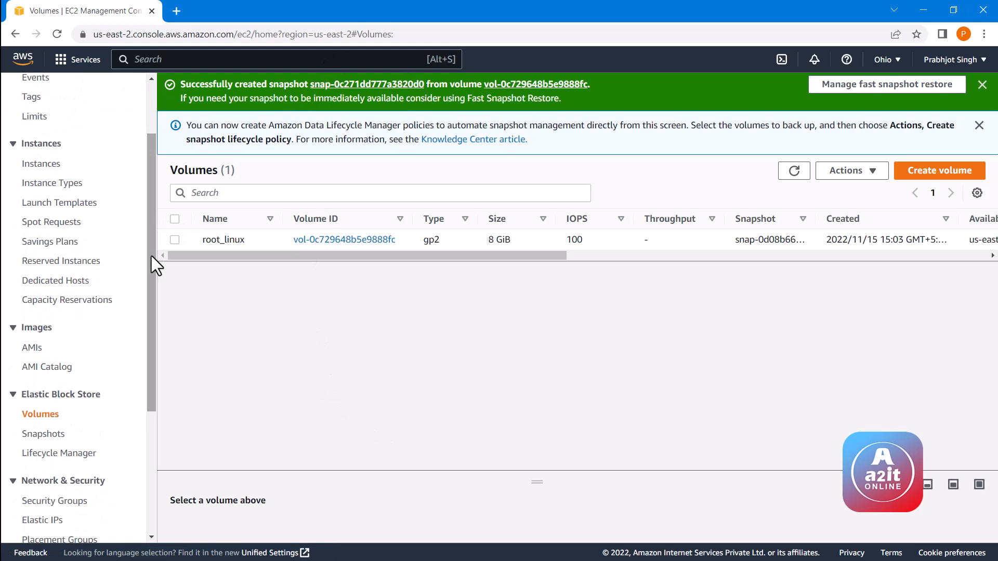
pyautogui.click(46, 436)
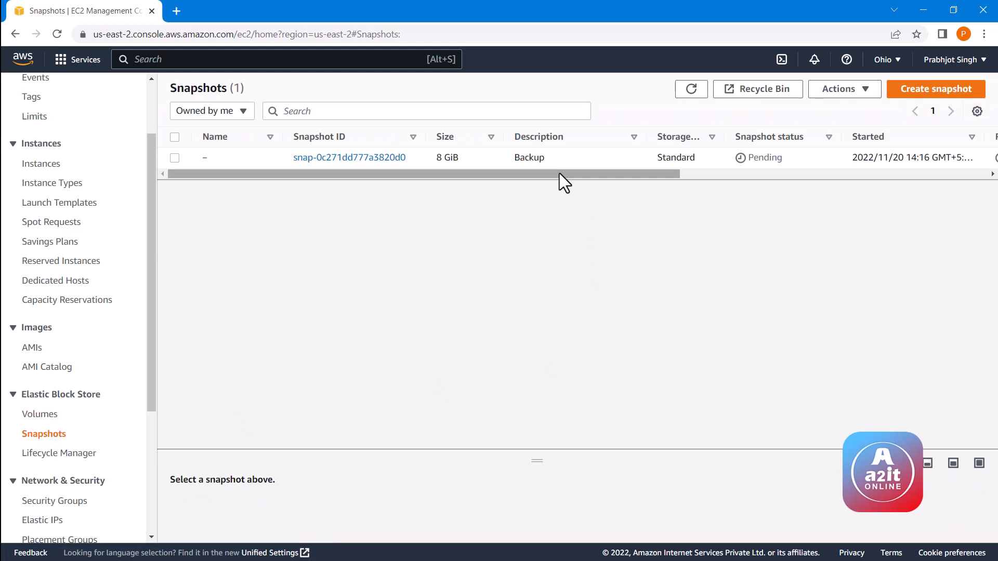
pyautogui.moveTo(559, 173); pyautogui.dragTo(580, 173)
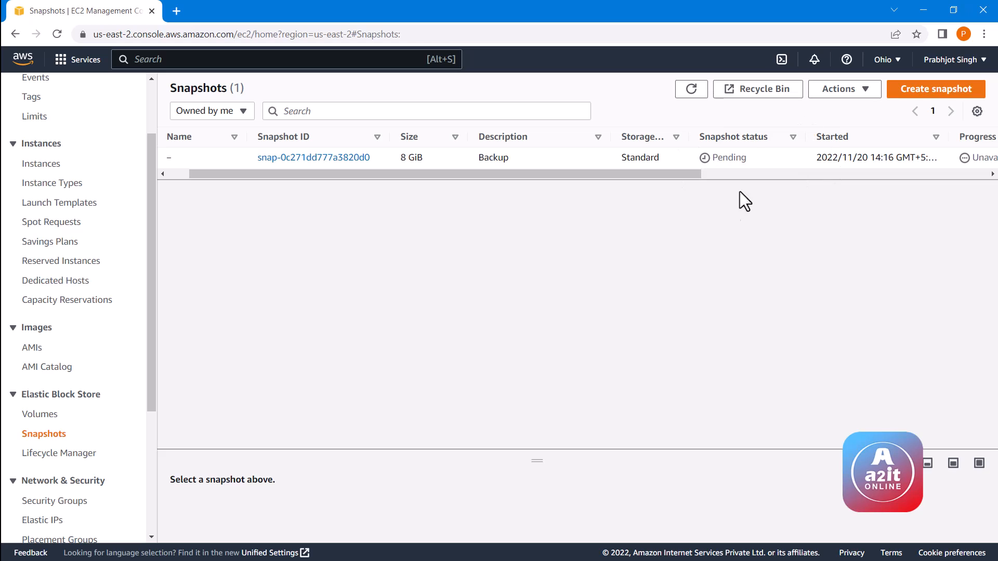
pyautogui.moveTo(683, 174); pyautogui.dragTo(656, 173)
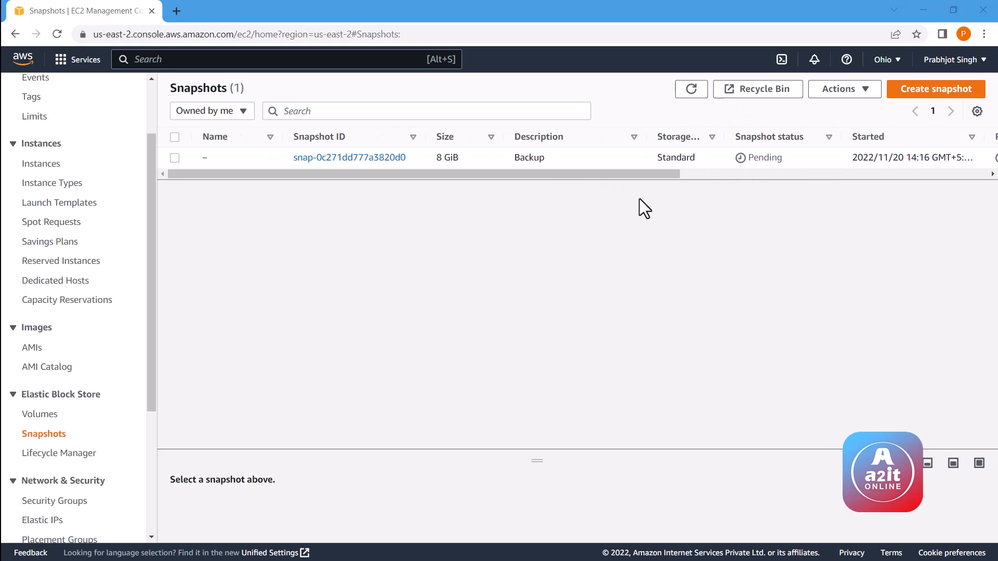
pyautogui.click(566, 178)
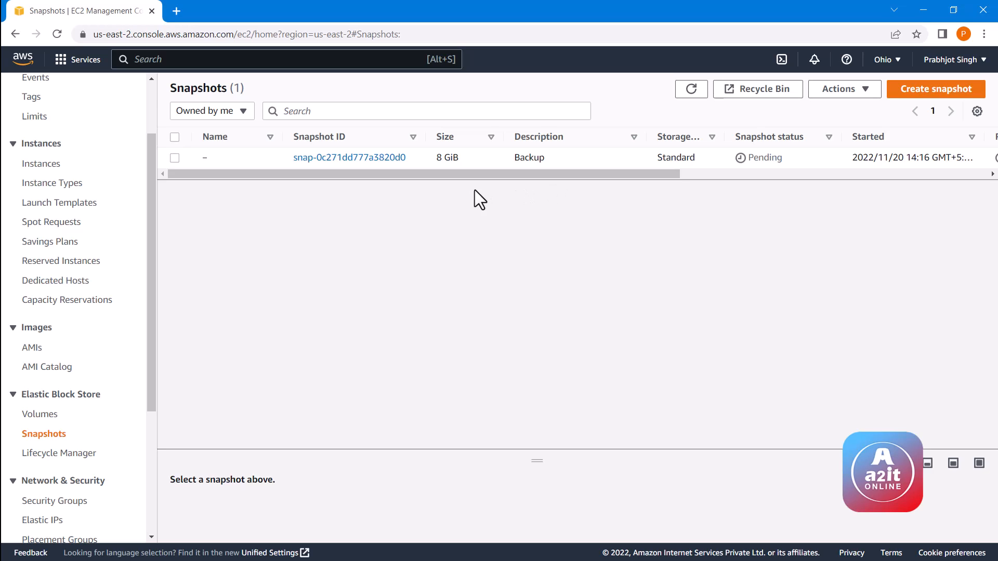
# Start launching a new EC2 instance from the EC2 dashboard.
pyautogui.click(33, 164)
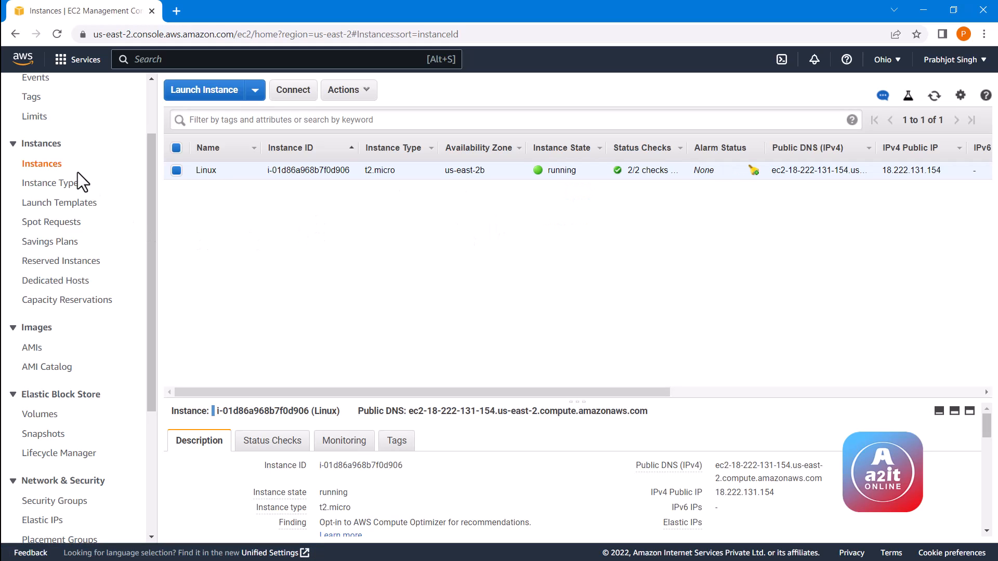
pyautogui.scroll(2, 58, 128)
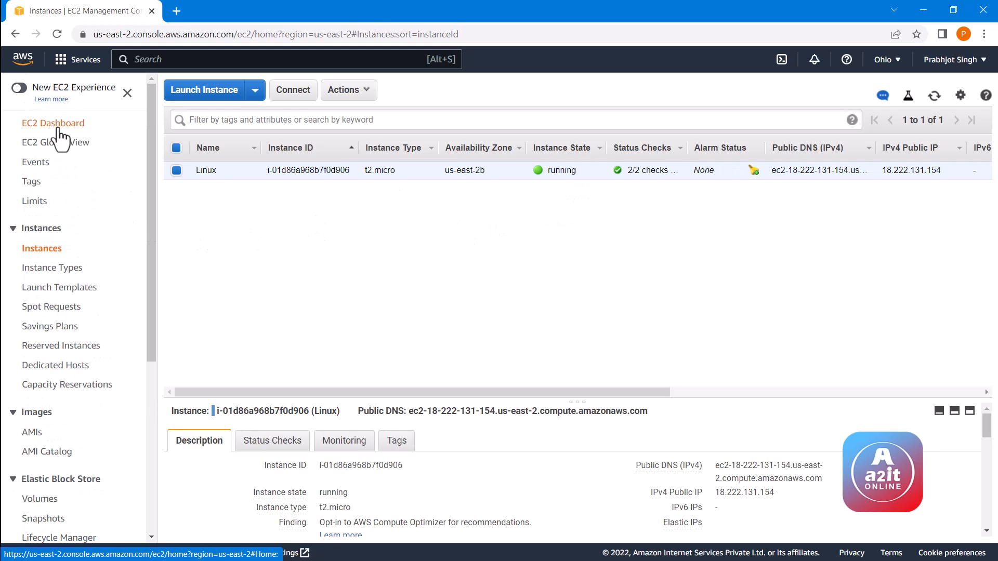
pyautogui.click(61, 127)
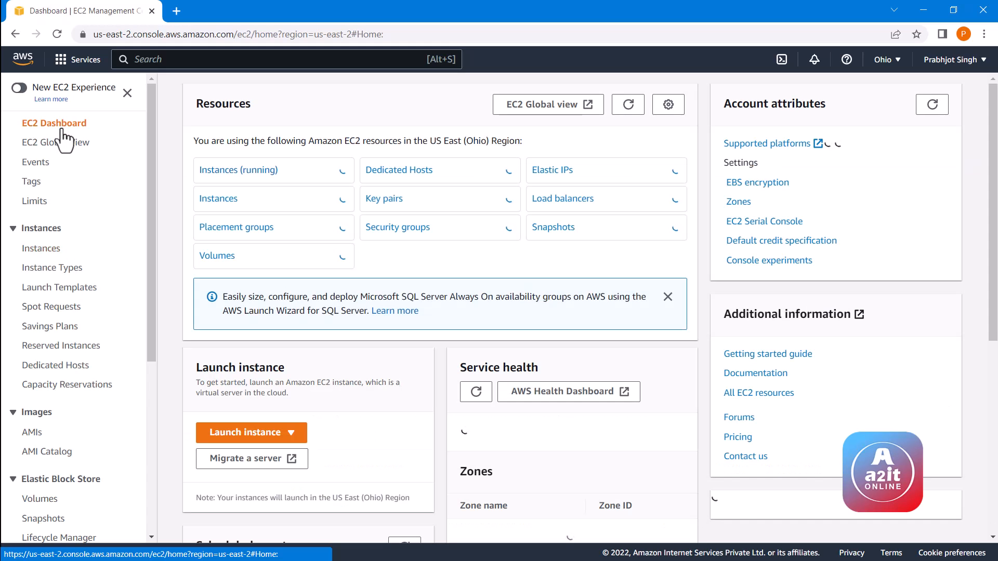
pyautogui.click(248, 441)
pyautogui.click(254, 453)
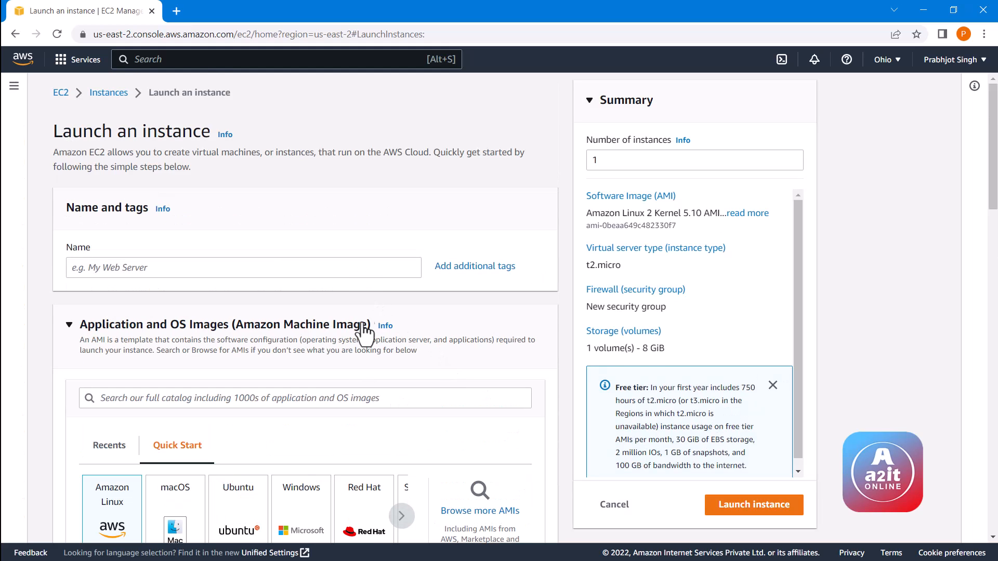
# Create an RSA key pair named Linux_server-2 in .pem format for the new Amazon Linux 2 t2.micro instance.
pyautogui.scroll(-3, 158, 373)
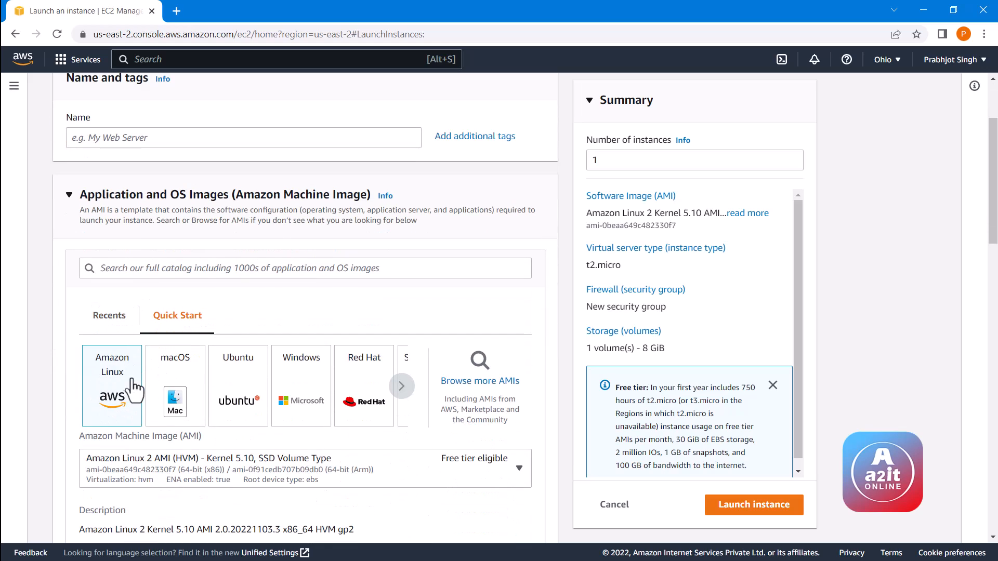
pyautogui.scroll(-4, 270, 328)
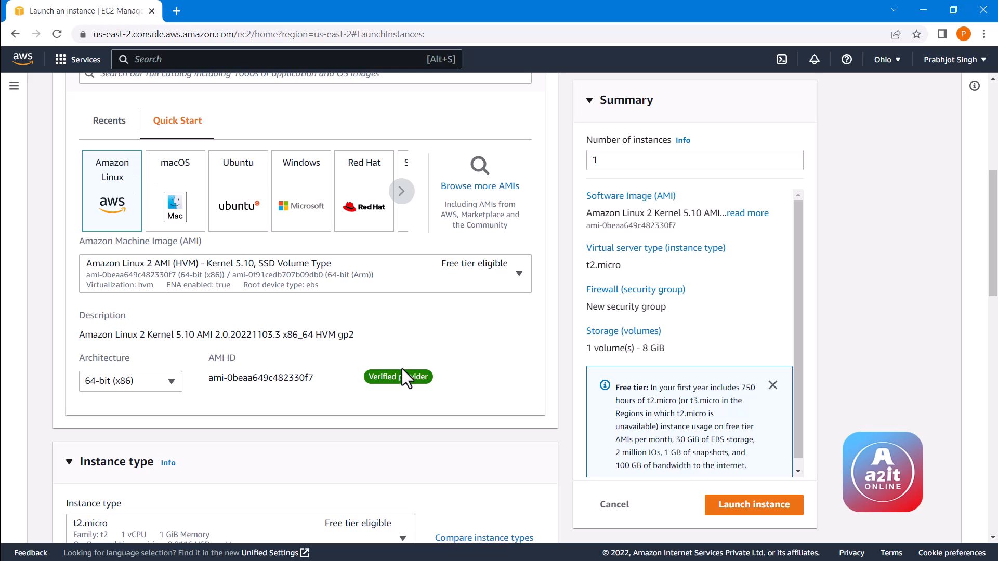
pyautogui.scroll(-2, 450, 258)
pyautogui.scroll(-2, 535, 386)
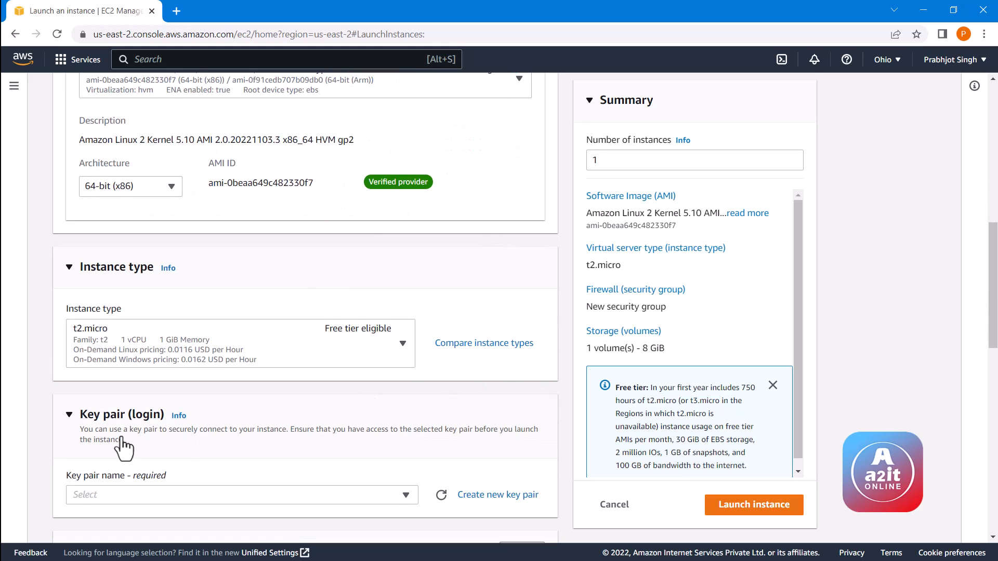
pyautogui.scroll(-3, 112, 325)
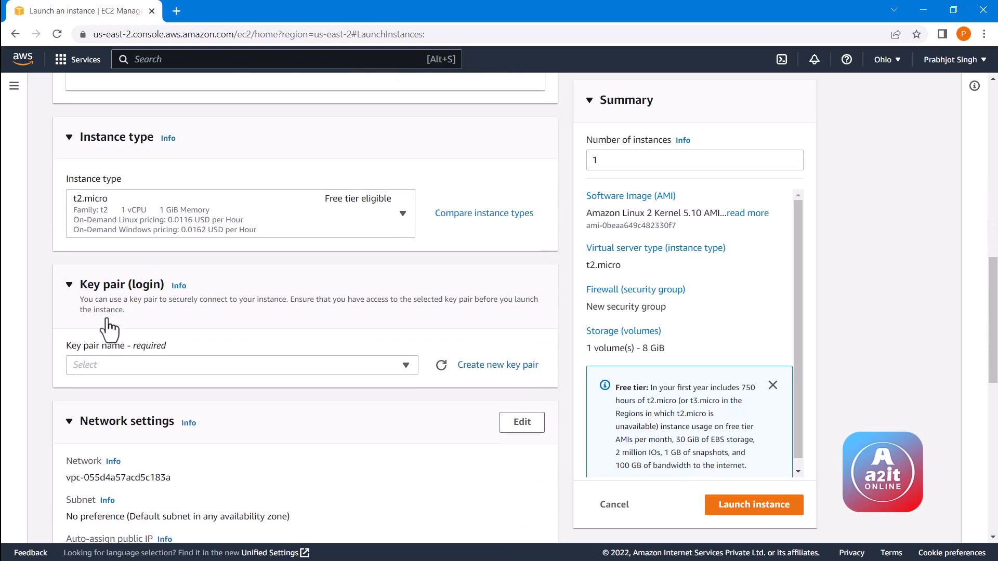
pyautogui.click(507, 368)
pyautogui.click(462, 260)
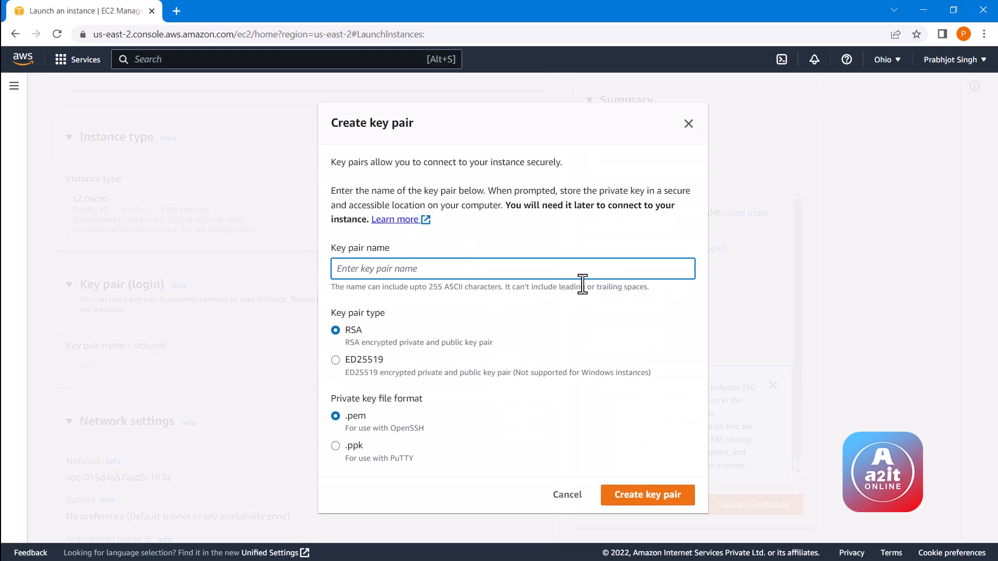
pyautogui.write('Linux_server-@')
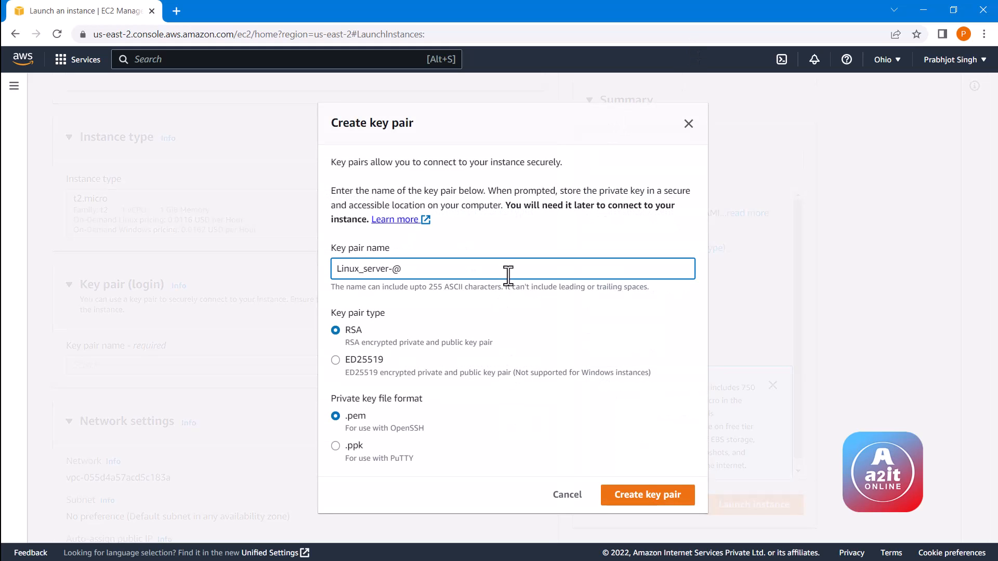
pyautogui.press('BackSpace')
pyautogui.write('2')
pyautogui.click(638, 500)
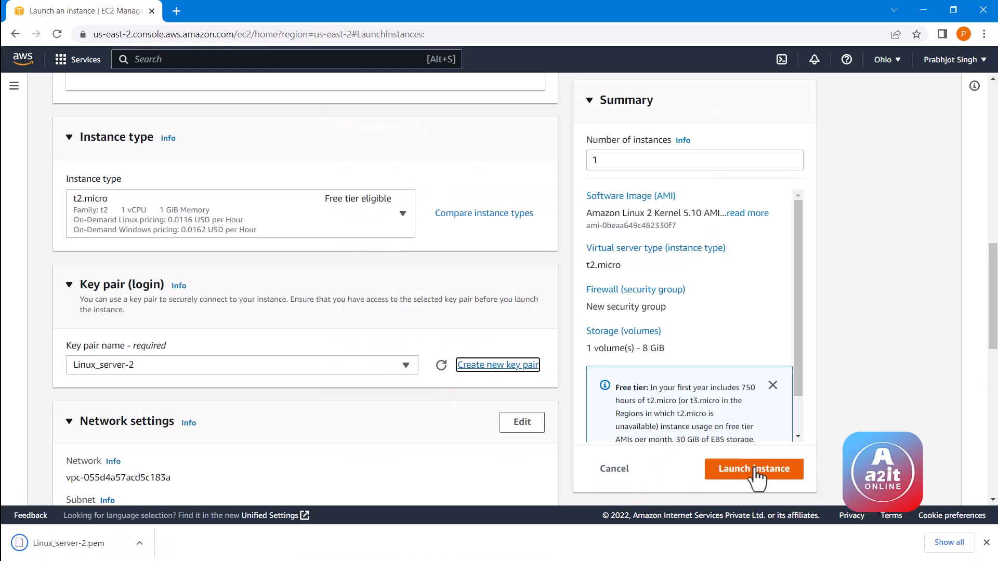
# Launch the new instance and expand its launch log.
pyautogui.click(754, 468)
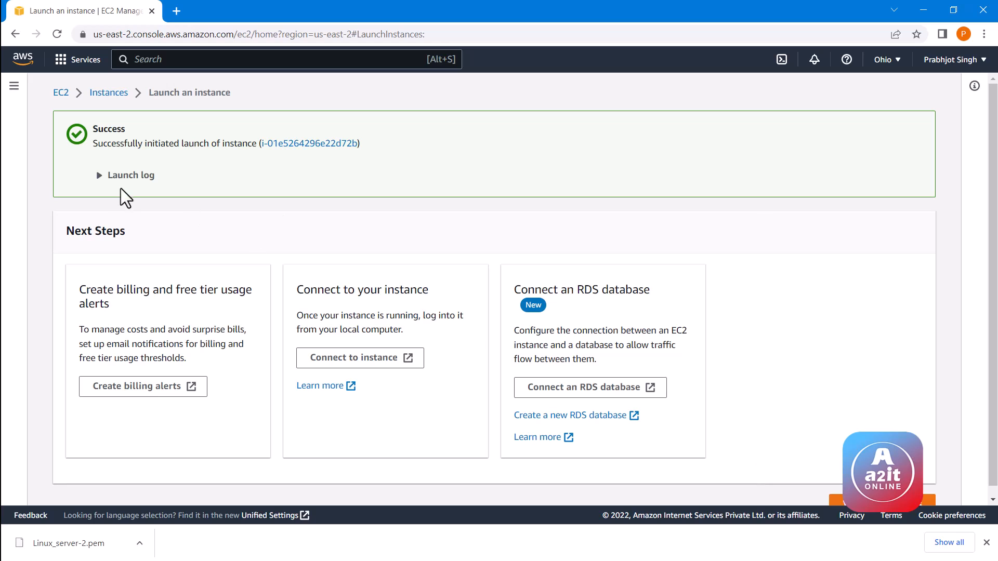
pyautogui.click(121, 176)
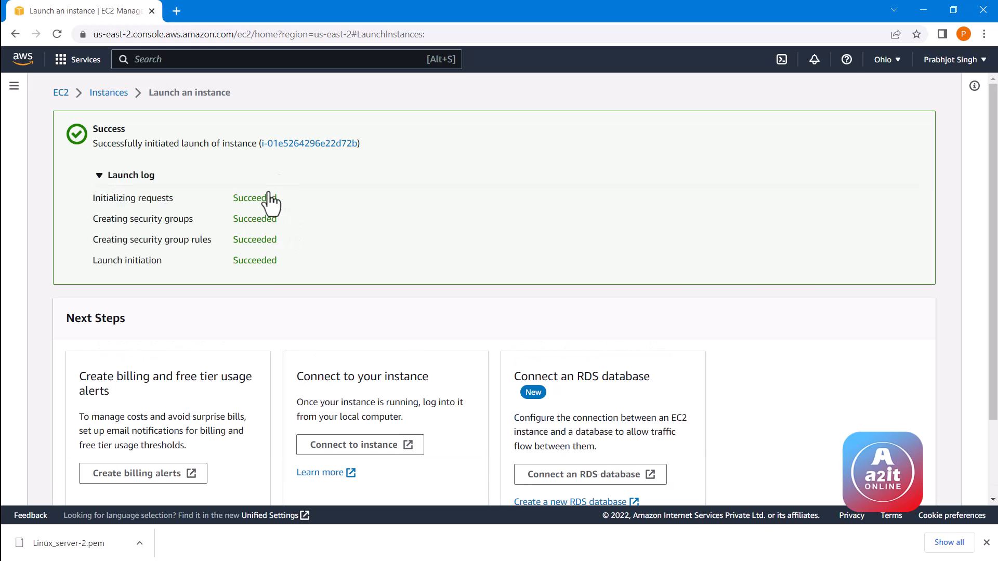
# Name the newly launched instance Linux_2 in the EC2 instance list and refresh the list.
pyautogui.scroll(-2, 312, 270)
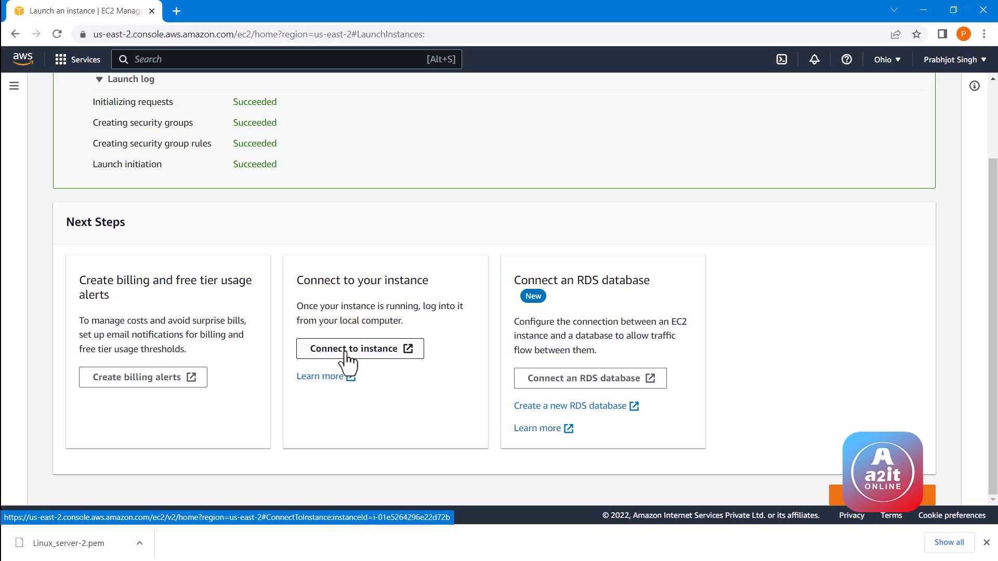
pyautogui.click(346, 352)
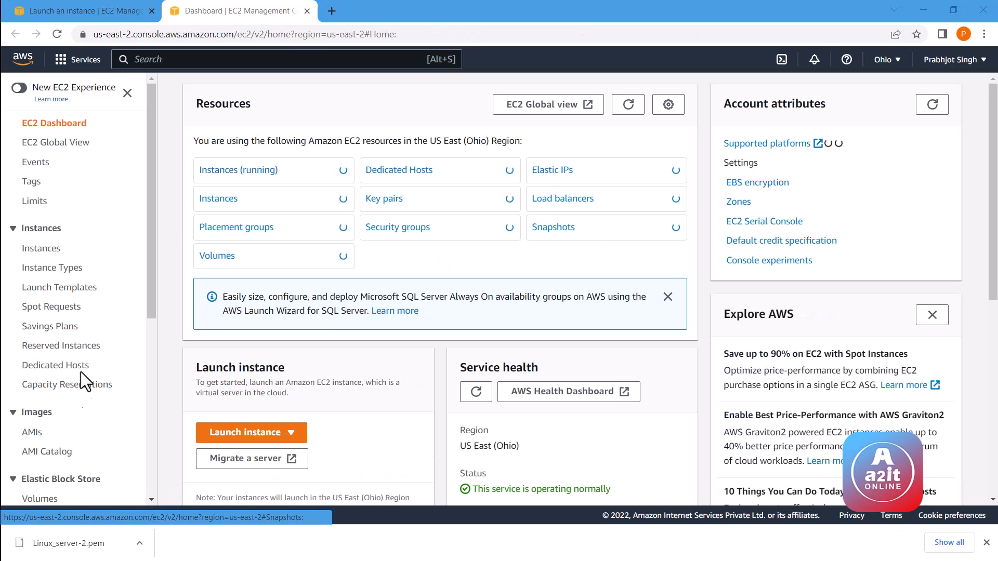
pyautogui.click(46, 249)
pyautogui.click(45, 250)
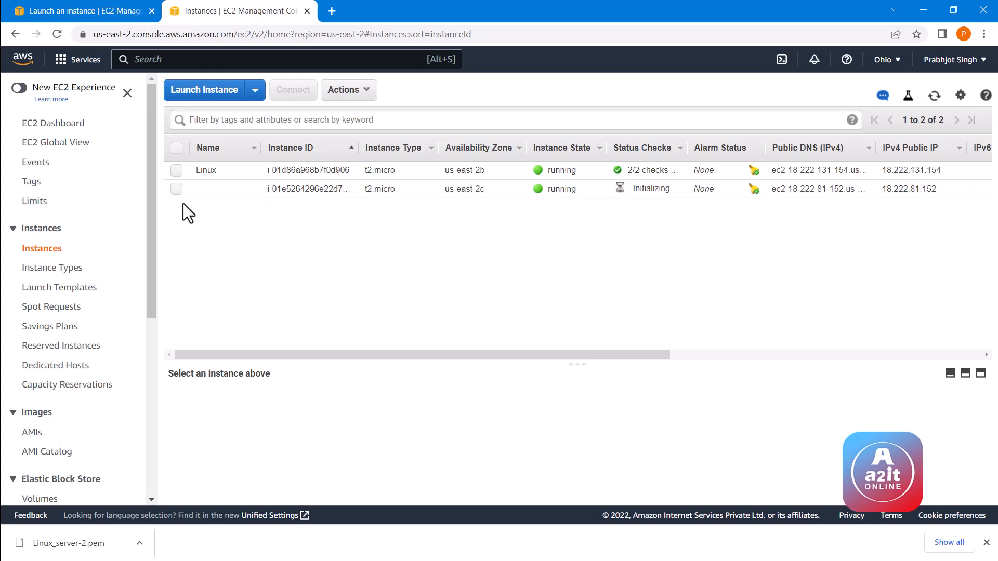
pyautogui.click(248, 191)
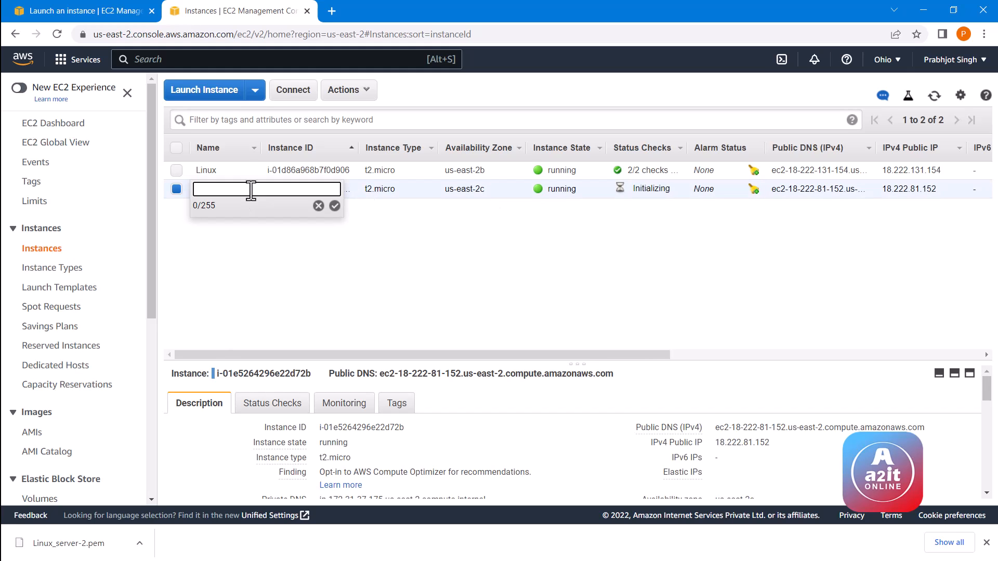
pyautogui.write('Linux_2')
pyautogui.click(335, 206)
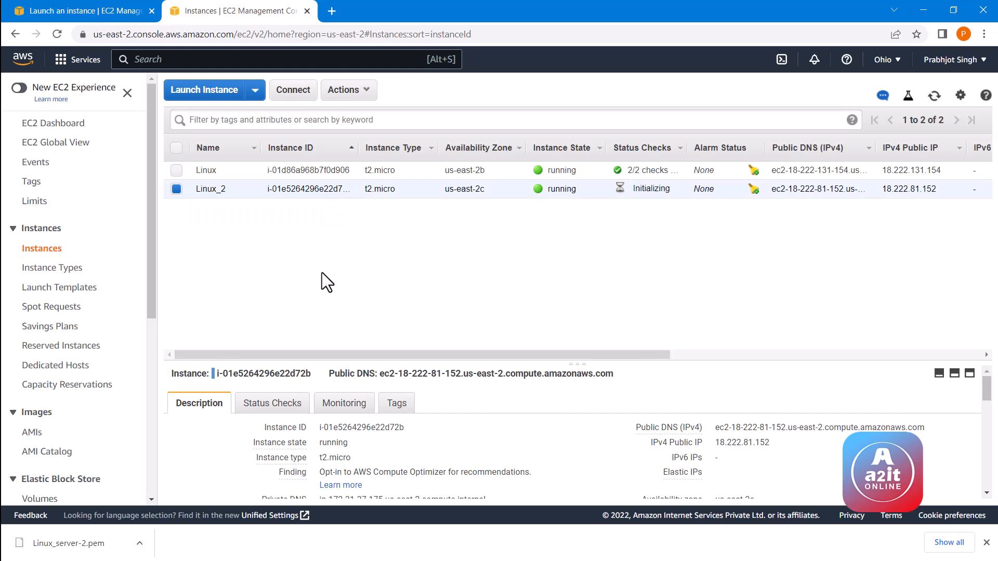
pyautogui.moveTo(597, 356); pyautogui.dragTo(821, 120)
pyautogui.click(934, 96)
# Start creating an EBS volume from the completed Backup snapshot and go to its availability zone setting.
pyautogui.scroll(-3, 64, 466)
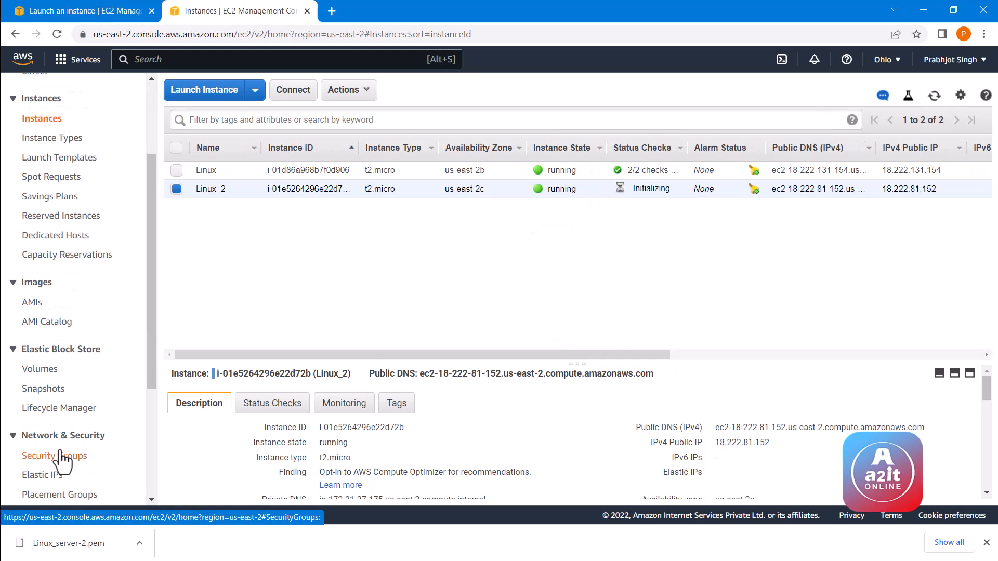
pyautogui.click(32, 389)
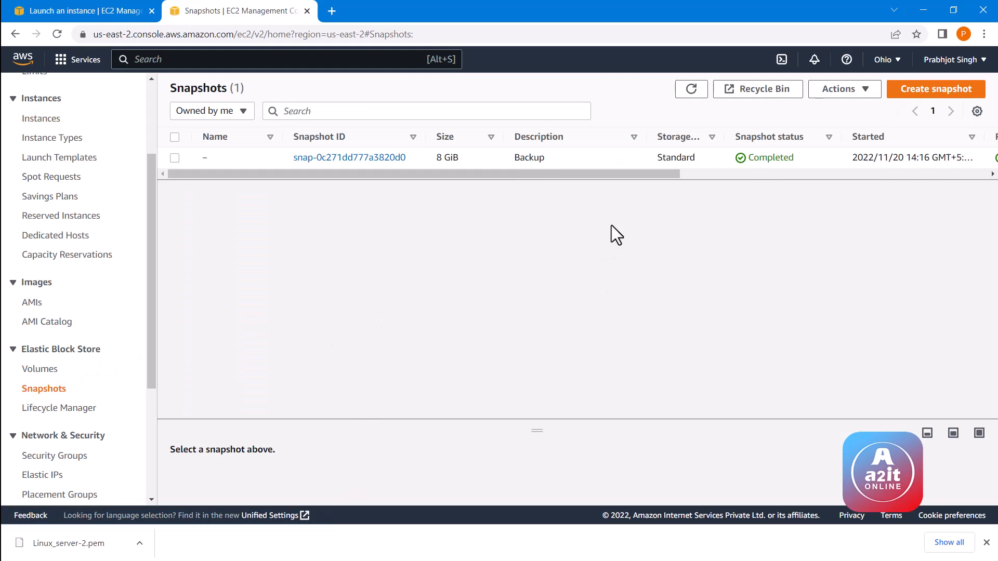
pyautogui.moveTo(640, 171); pyautogui.dragTo(625, 193)
pyautogui.click(583, 156)
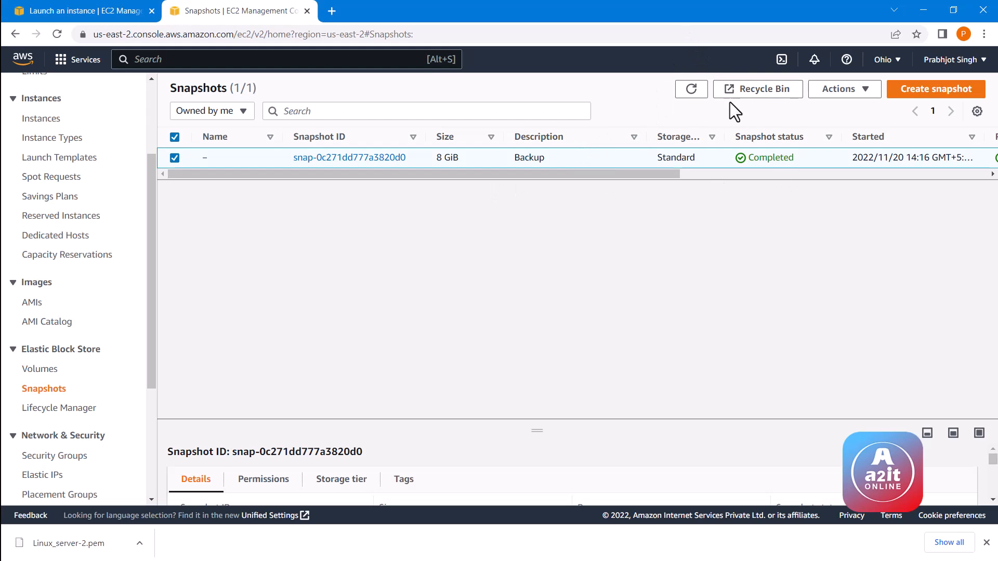
pyautogui.click(837, 91)
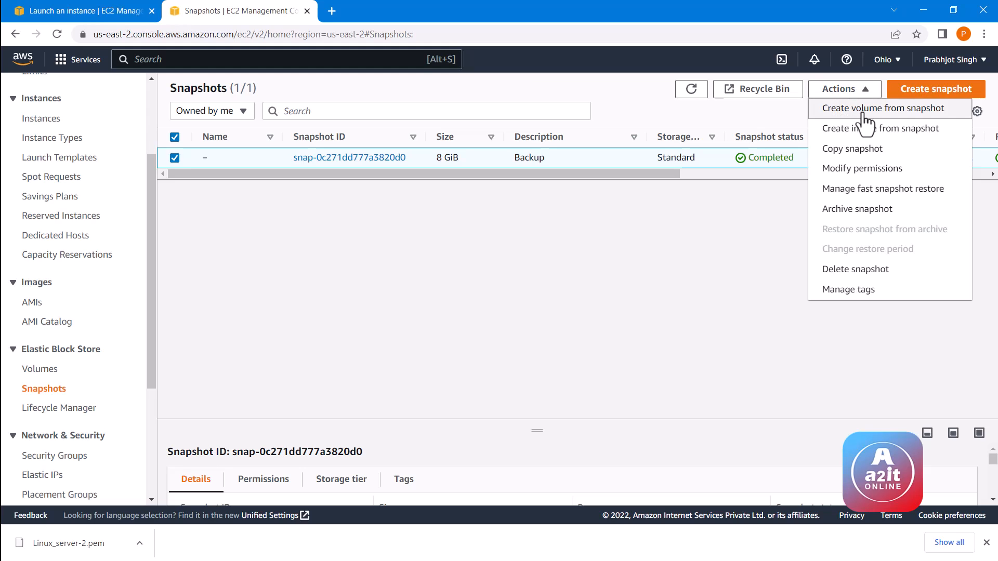
pyautogui.click(863, 111)
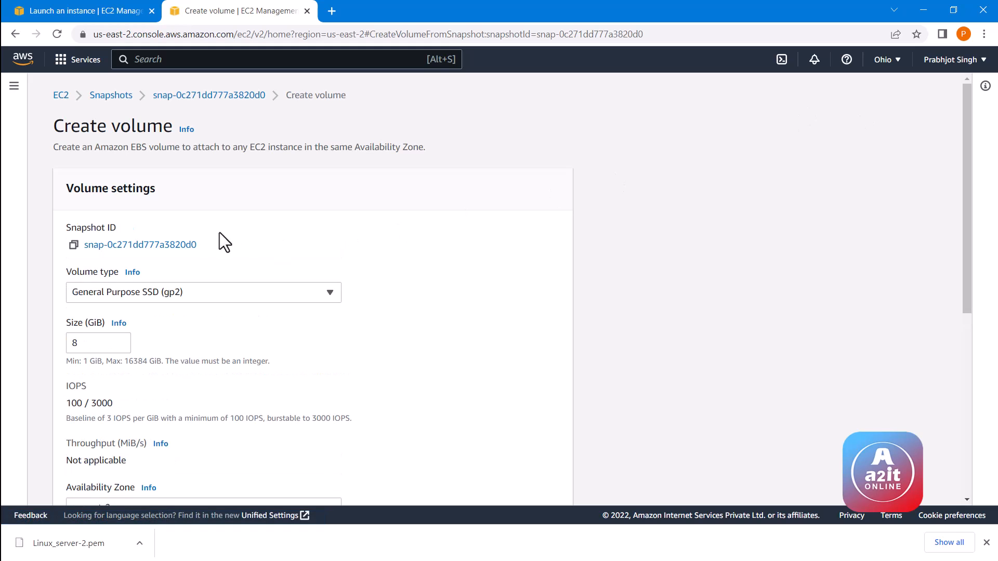
pyautogui.scroll(-5, 173, 231)
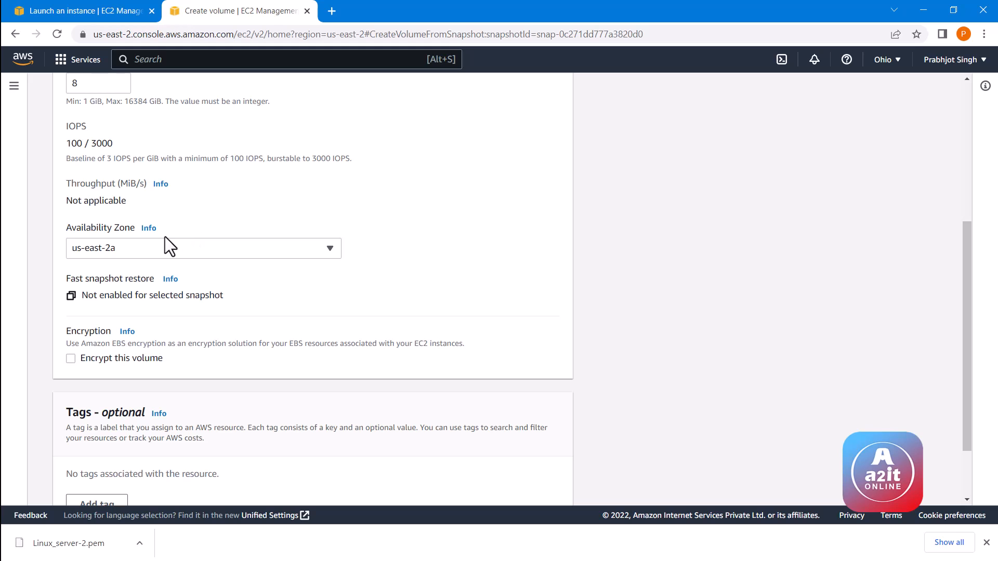
# Look up the Linux_2 instance's availability zone in the instance list, then return to the volume creation form.
pyautogui.click(76, 4)
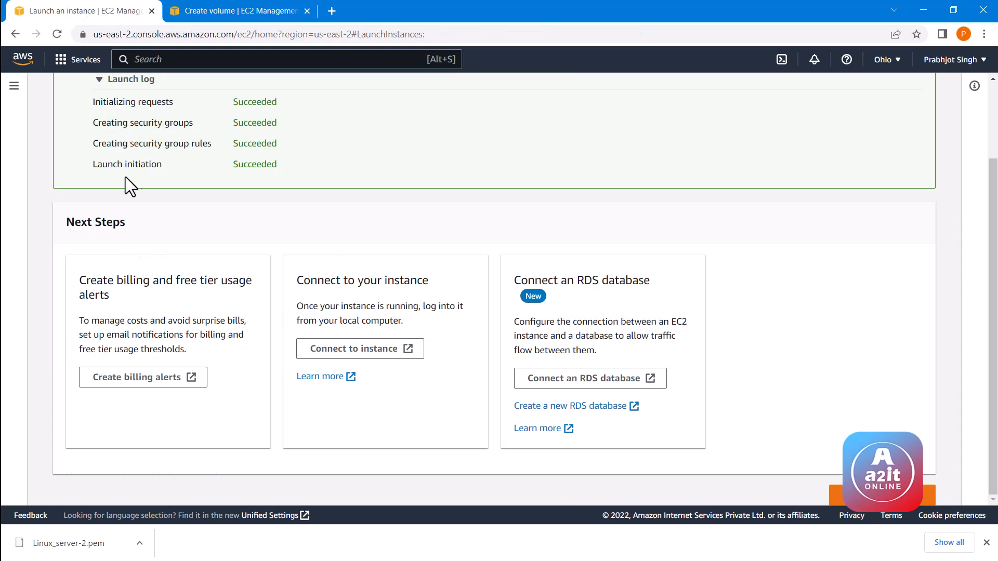
pyautogui.scroll(2, 134, 185)
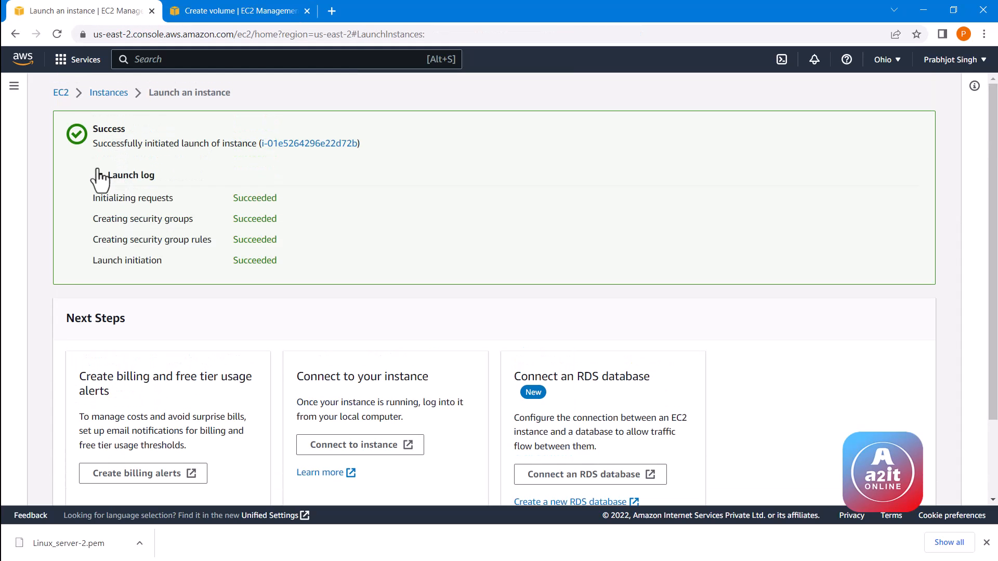
pyautogui.click(14, 87)
pyautogui.click(44, 248)
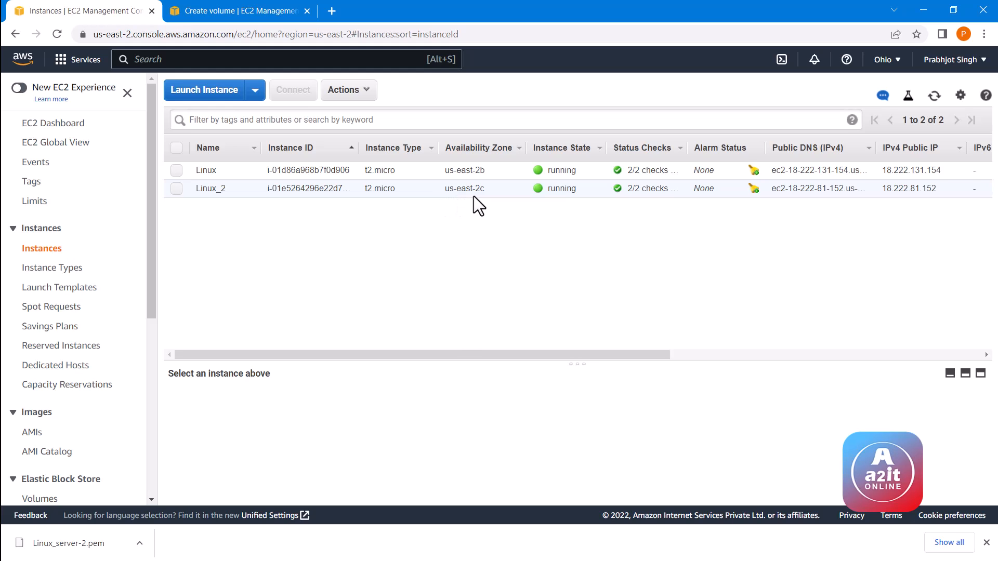
pyautogui.click(248, 4)
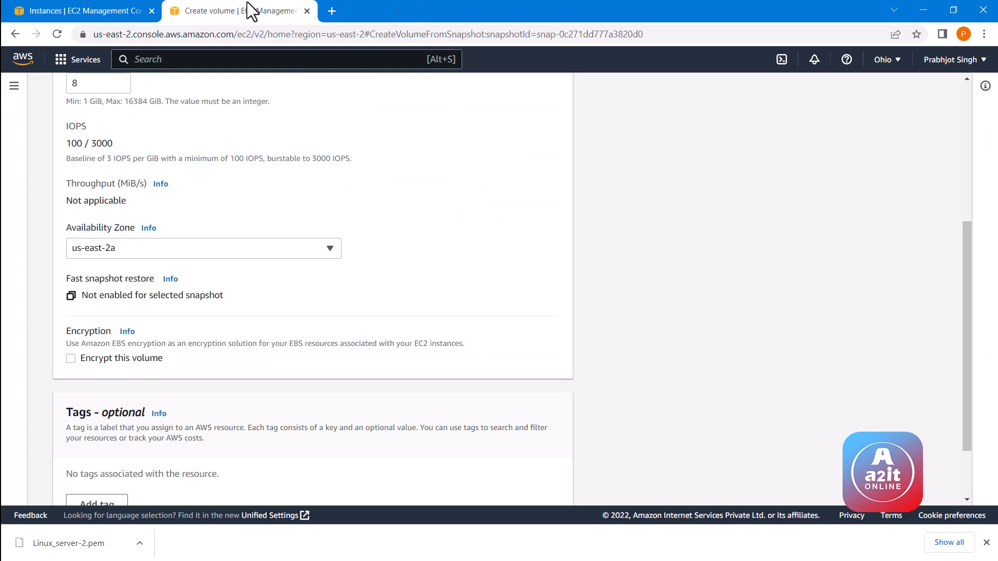
# Set the volume's availability zone to us-east-2c and create the volume from the snapshot.
pyautogui.click(198, 247)
pyautogui.click(106, 331)
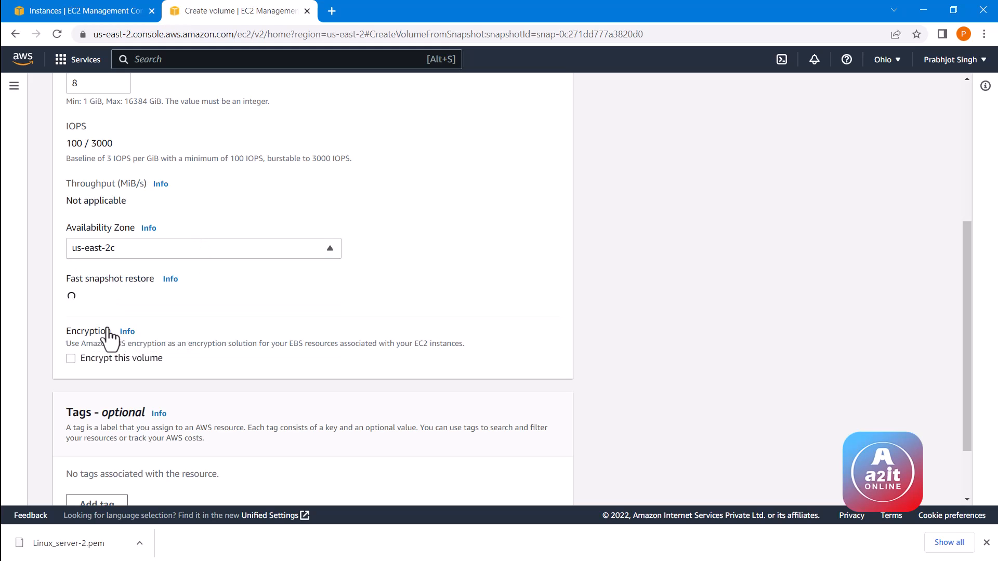
pyautogui.scroll(-2, 433, 273)
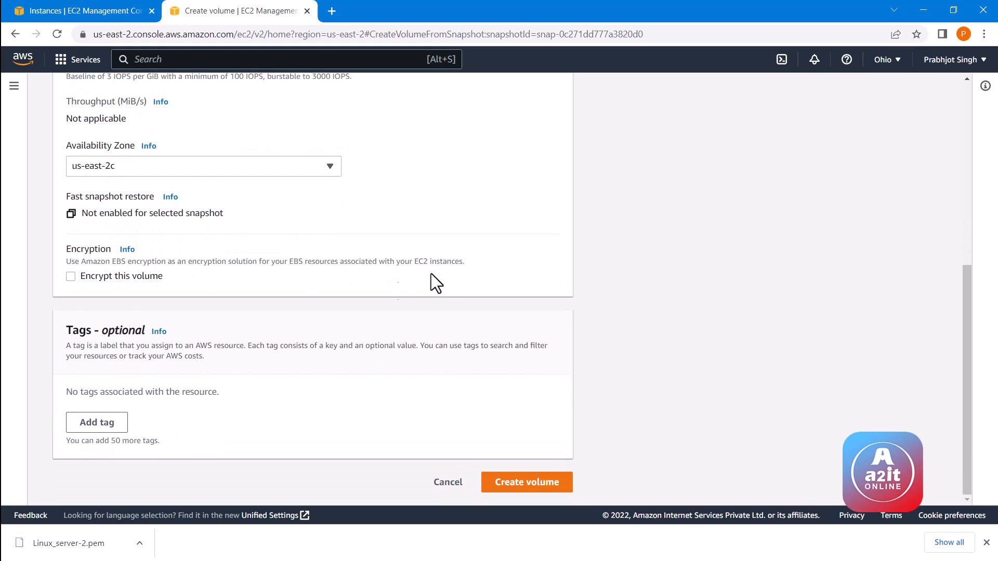
pyautogui.click(526, 483)
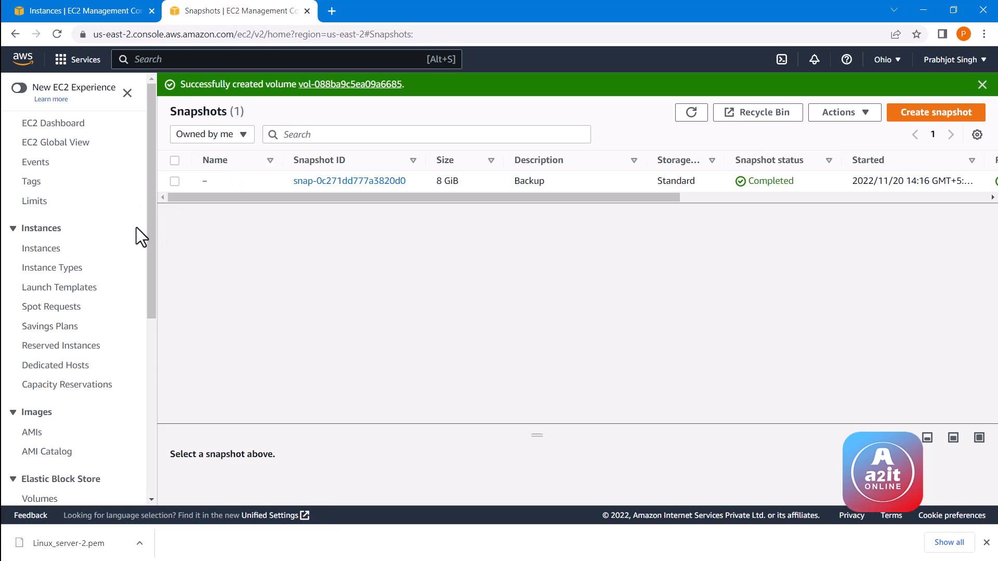
# Examine the volume list, comparing each volume's source snapshot, availability zone, state and attachment.
pyautogui.moveTo(155, 289); pyautogui.dragTo(151, 330)
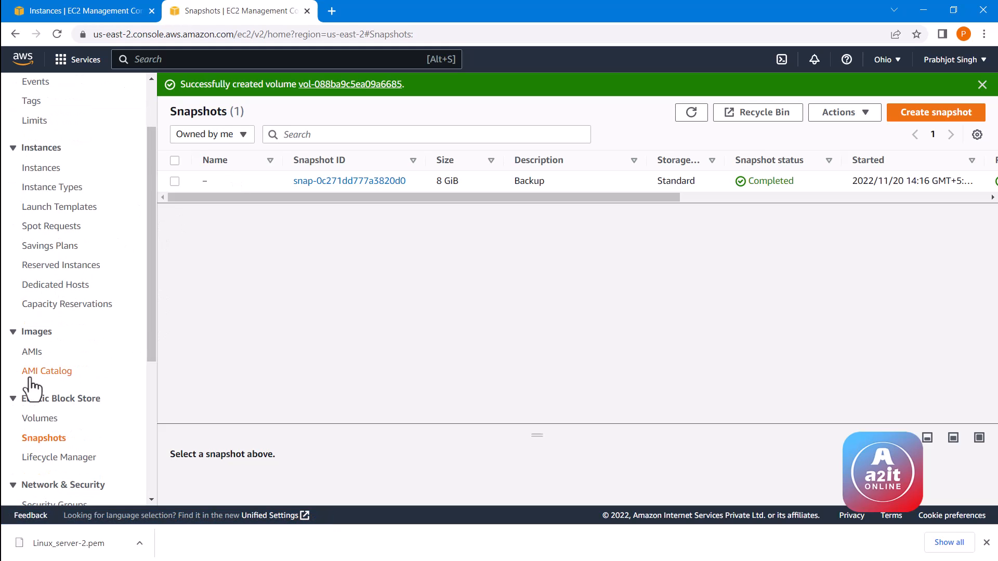
pyautogui.click(35, 417)
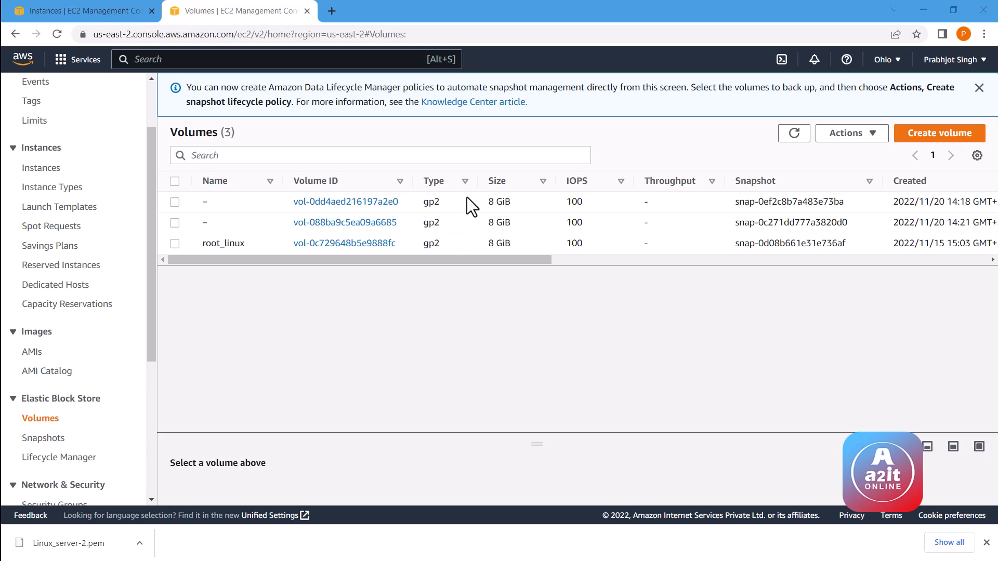
pyautogui.moveTo(479, 261); pyautogui.dragTo(671, 294)
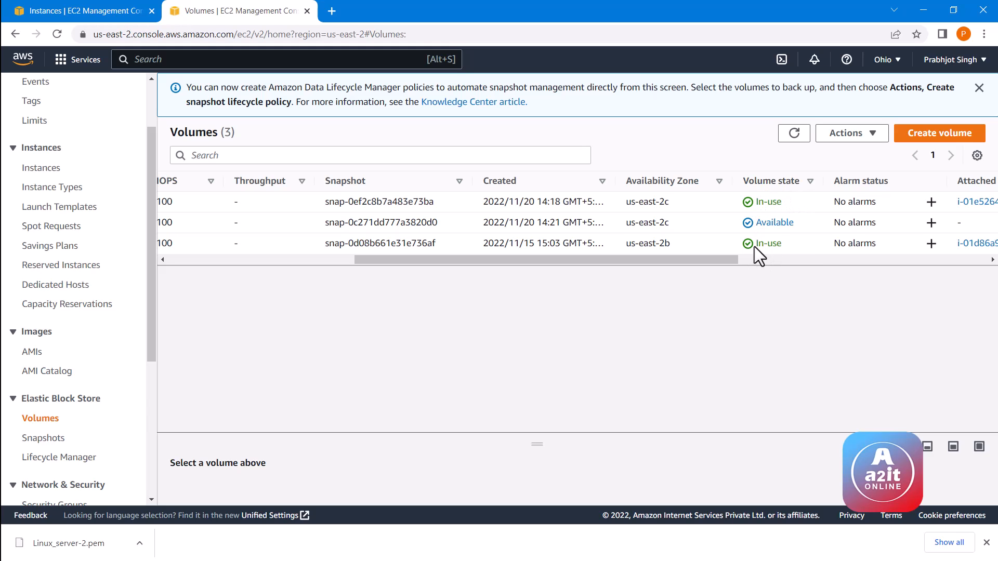
pyautogui.moveTo(724, 258); pyautogui.dragTo(513, 266)
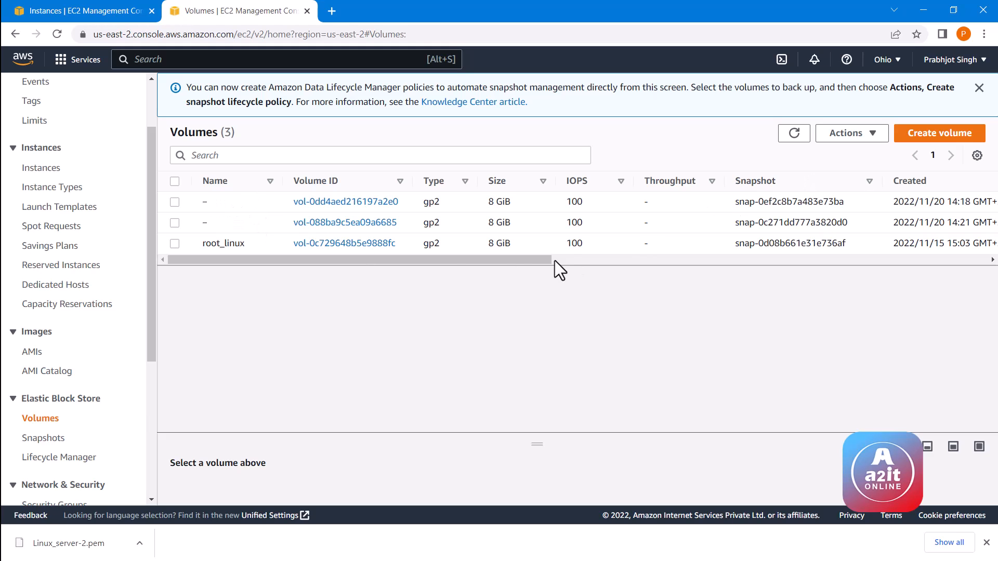
pyautogui.moveTo(515, 261); pyautogui.dragTo(717, 227)
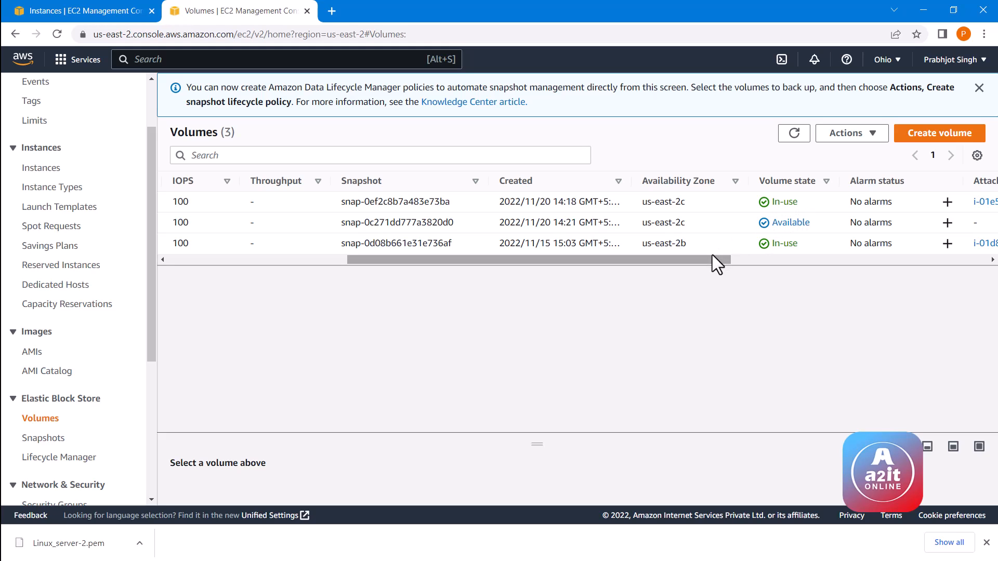
pyautogui.moveTo(712, 260); pyautogui.dragTo(383, 314)
# Name the second instance's root volume root_linux_2 and the volume created from the snapshot Backup.
pyautogui.moveTo(269, 200)
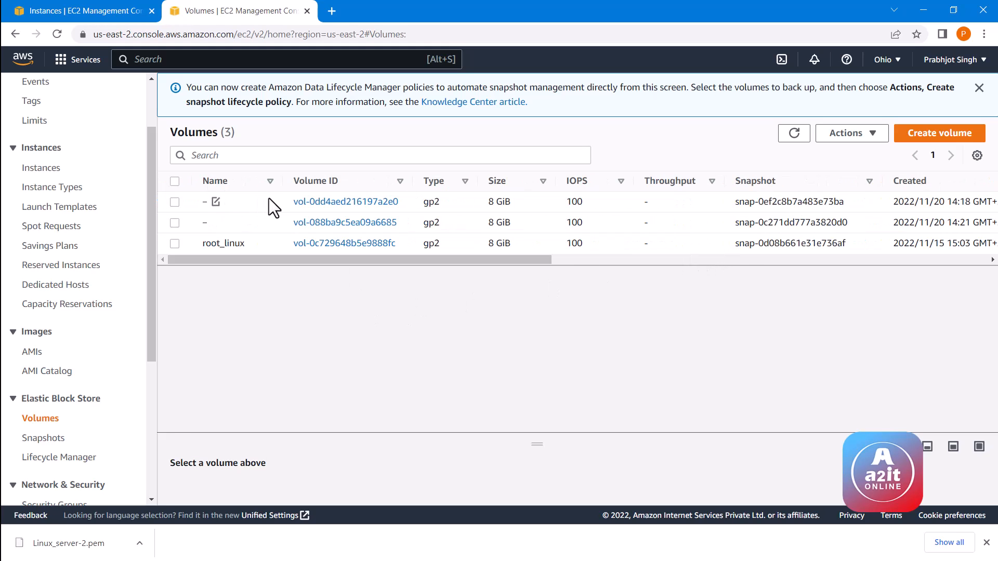
pyautogui.click(217, 201)
pyautogui.write('root_linux')
pyautogui.write('_2')
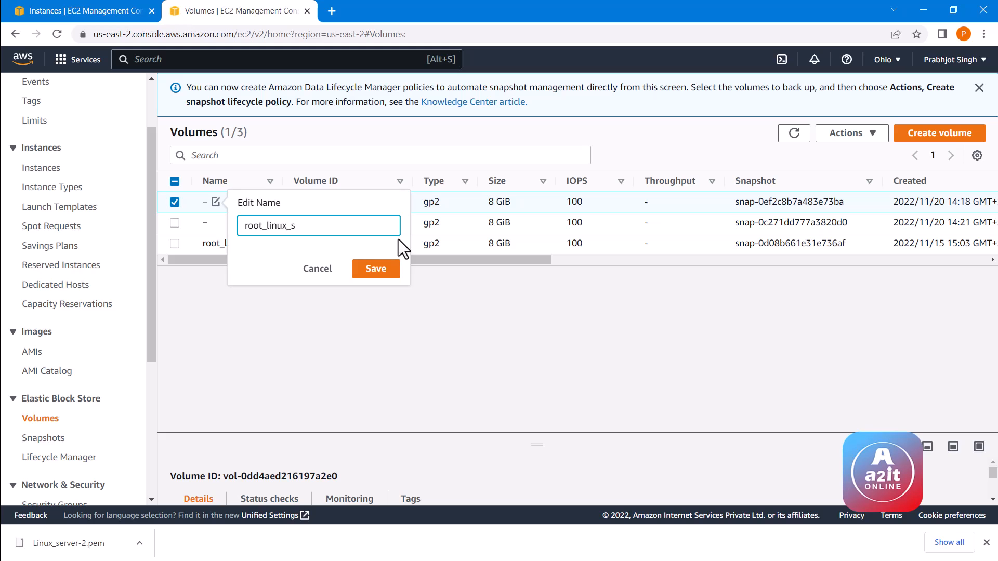
pyautogui.click(376, 269)
pyautogui.click(216, 223)
pyautogui.write('Backup')
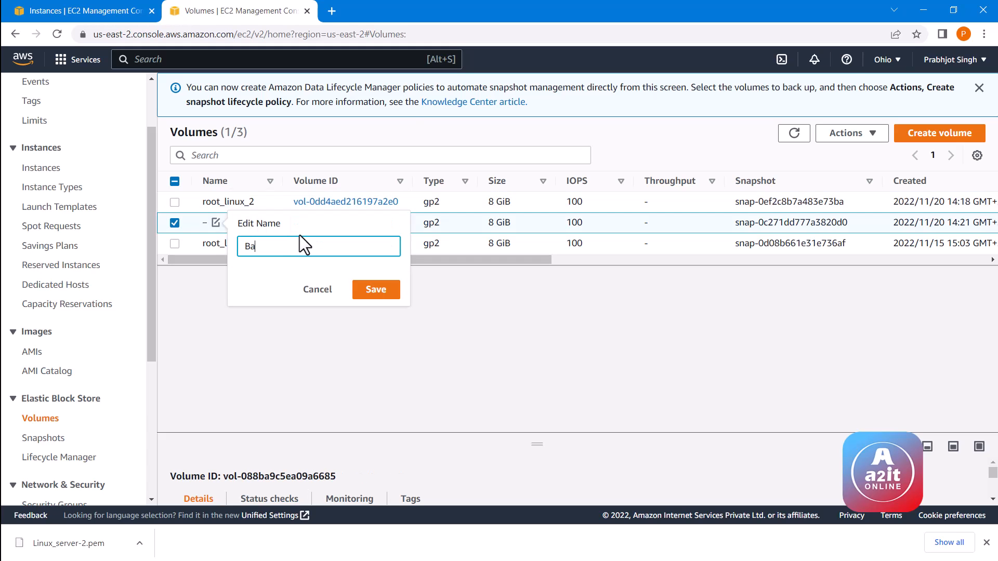
pyautogui.click(374, 289)
# Review the details of the root_linux_2 and Backup volumes and leave no volume selected.
pyautogui.moveTo(415, 259); pyautogui.dragTo(709, 250)
pyautogui.moveTo(525, 258); pyautogui.dragTo(163, 235)
pyautogui.click(174, 205)
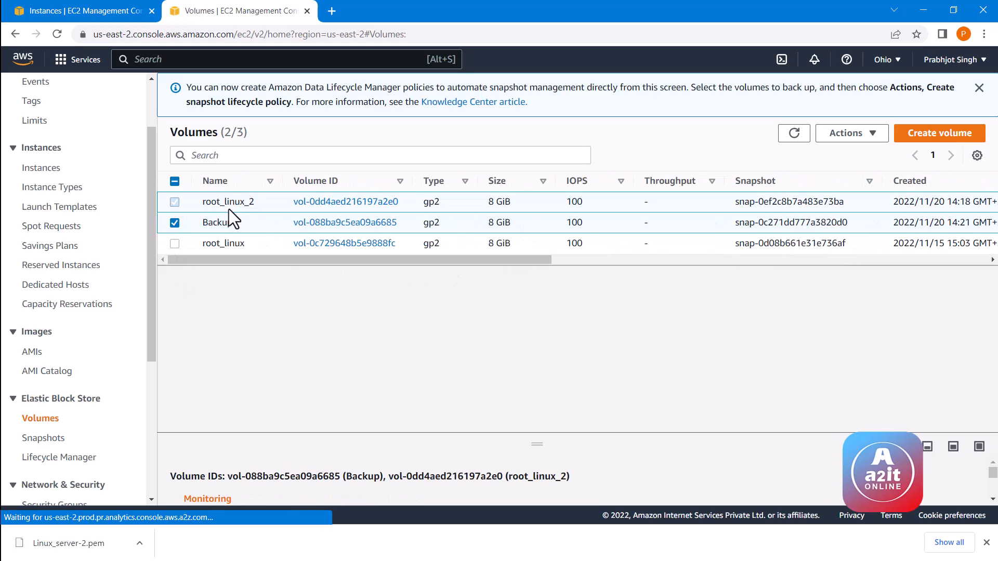
pyautogui.click(174, 206)
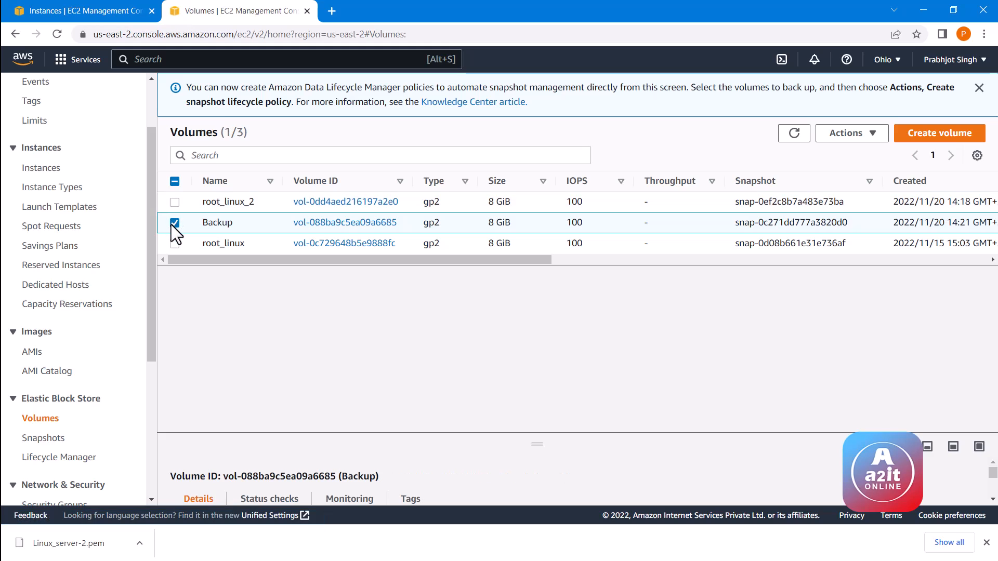
pyautogui.click(174, 224)
# Connect to the Linux_2 instance with EC2 Instance Connect and move the terminal window over the console page.
pyautogui.click(91, 12)
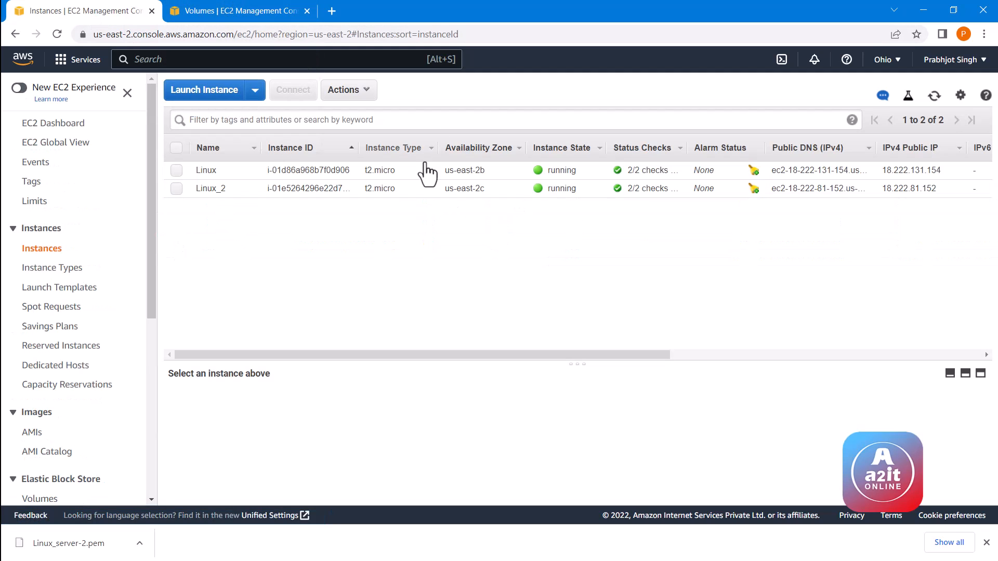
pyautogui.click(213, 188)
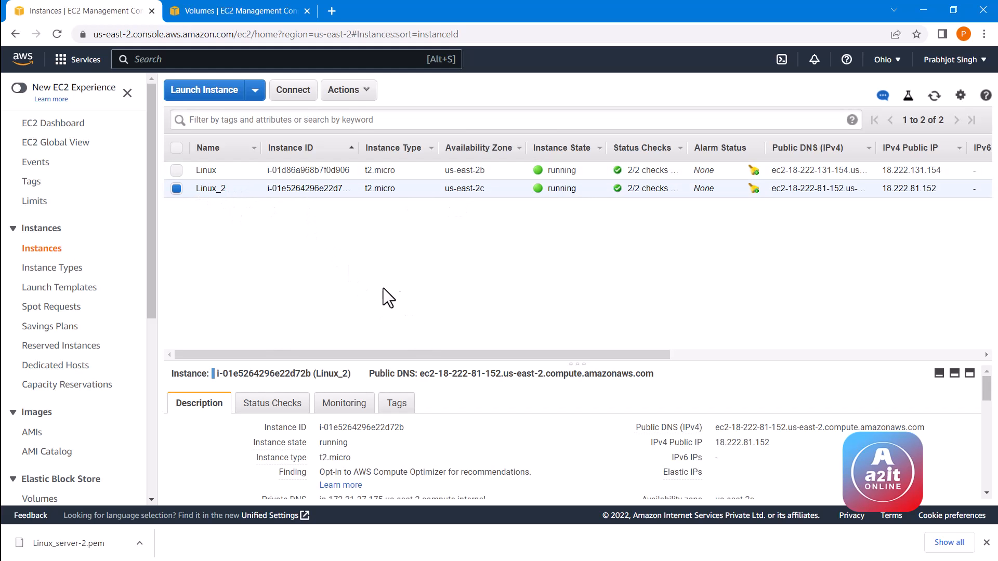
pyautogui.click(293, 89)
pyautogui.click(751, 299)
pyautogui.moveTo(382, 15); pyautogui.dragTo(446, 133)
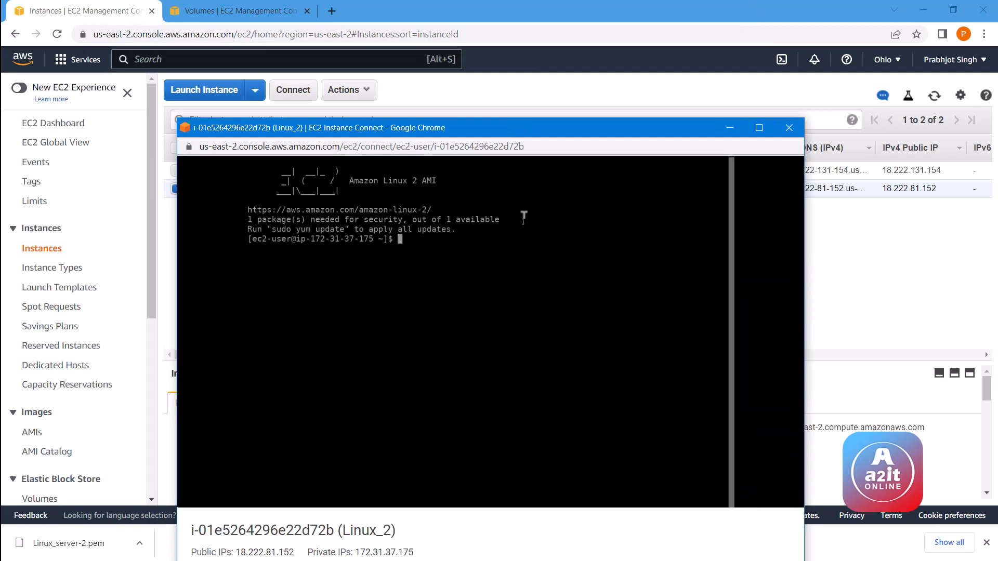
# List the files in the Linux_2 home directory with ls and close the terminal session.
pyautogui.write('ls')
pyautogui.press('Return')
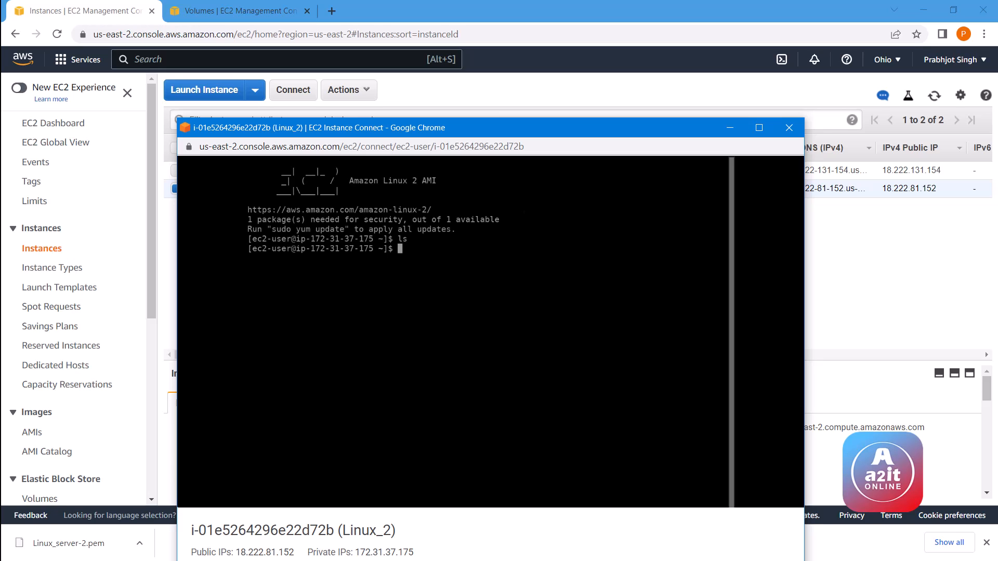
pyautogui.click(786, 136)
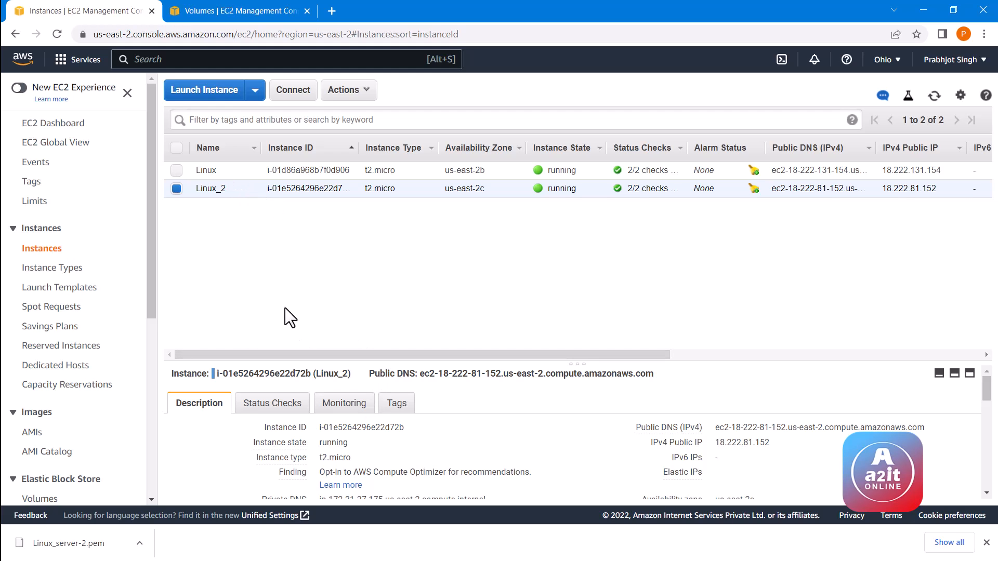
# Look up the root device name in the Linux_2 instance's description, stop the instance and refresh the list until it has stopped.
pyautogui.scroll(-3, 303, 416)
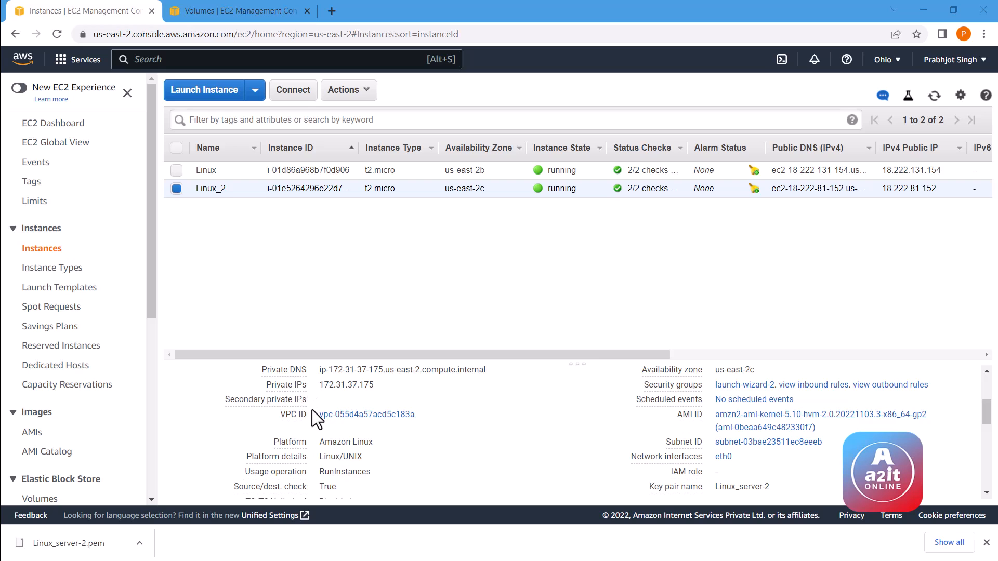
pyautogui.scroll(-5, 313, 410)
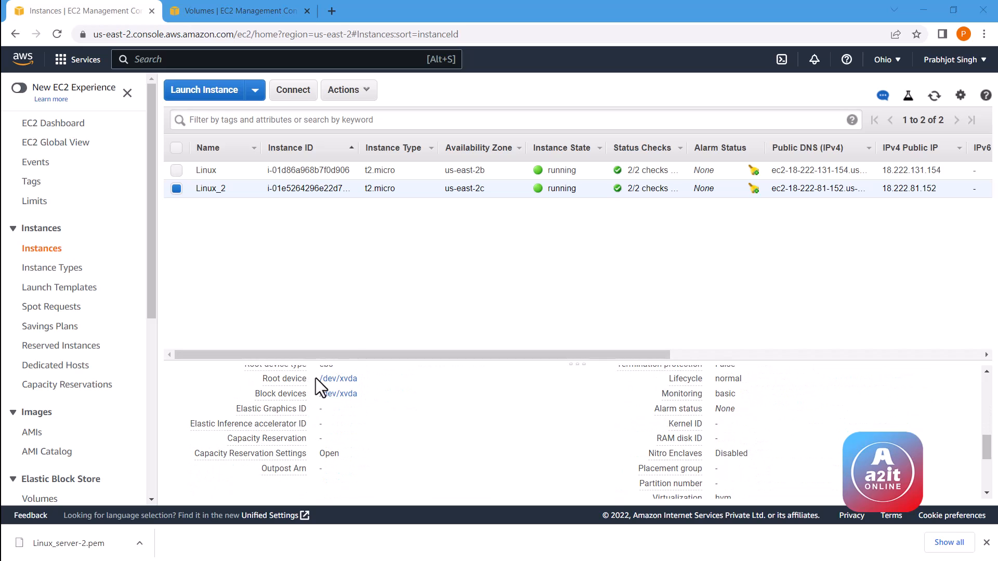
pyautogui.moveTo(314, 377); pyautogui.dragTo(370, 382)
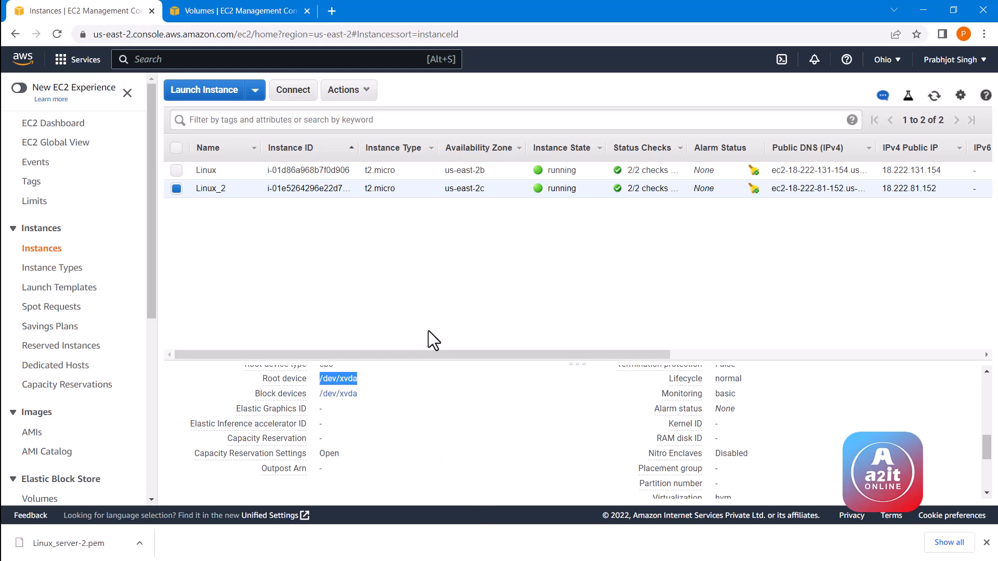
pyautogui.click(374, 323)
pyautogui.click(354, 92)
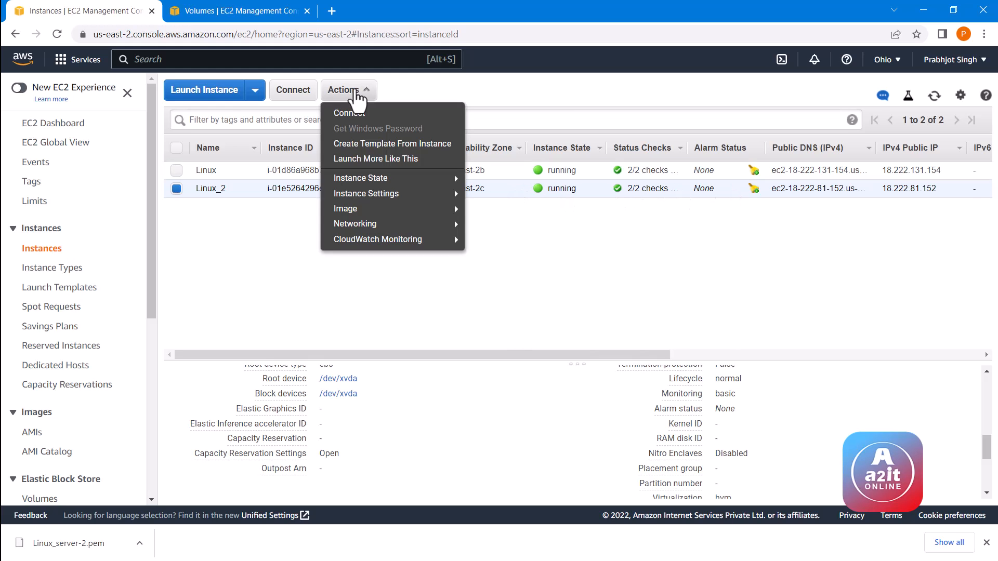
pyautogui.moveTo(383, 179)
pyautogui.click(488, 194)
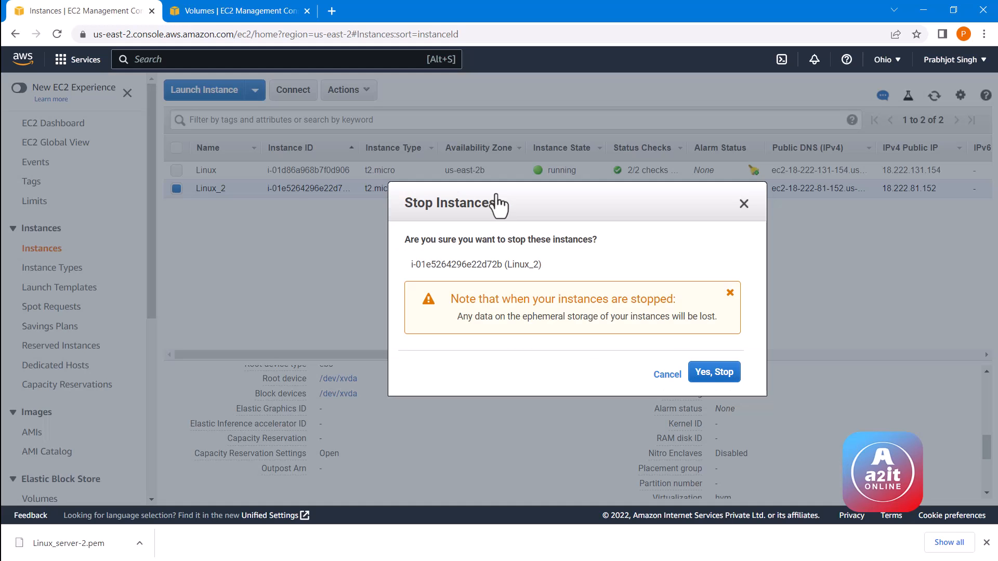
pyautogui.click(721, 373)
pyautogui.click(934, 98)
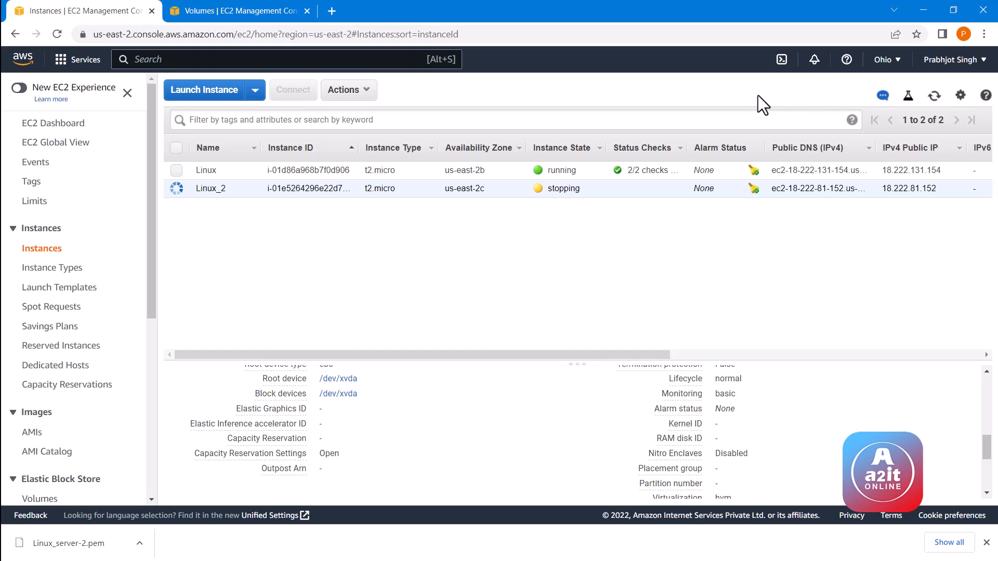
pyautogui.click(934, 98)
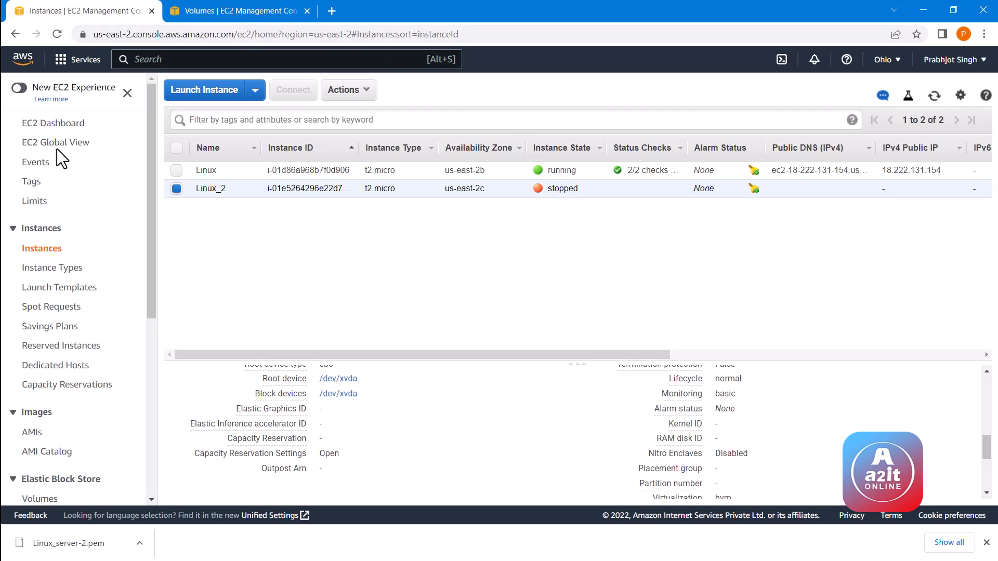
# Detach the root_linux_2 volume from the Linux_2 instance.
pyautogui.click(215, 11)
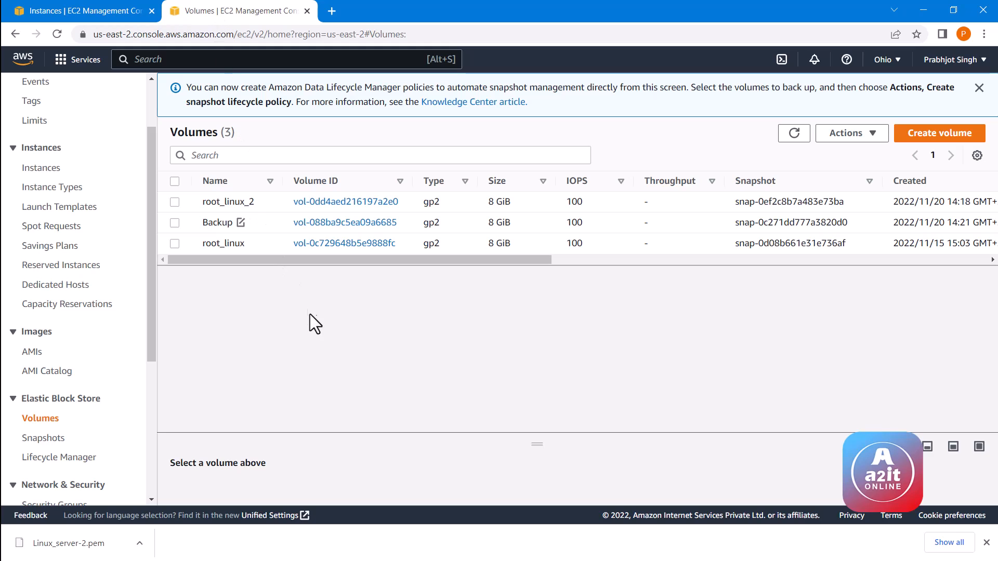
pyautogui.moveTo(218, 223)
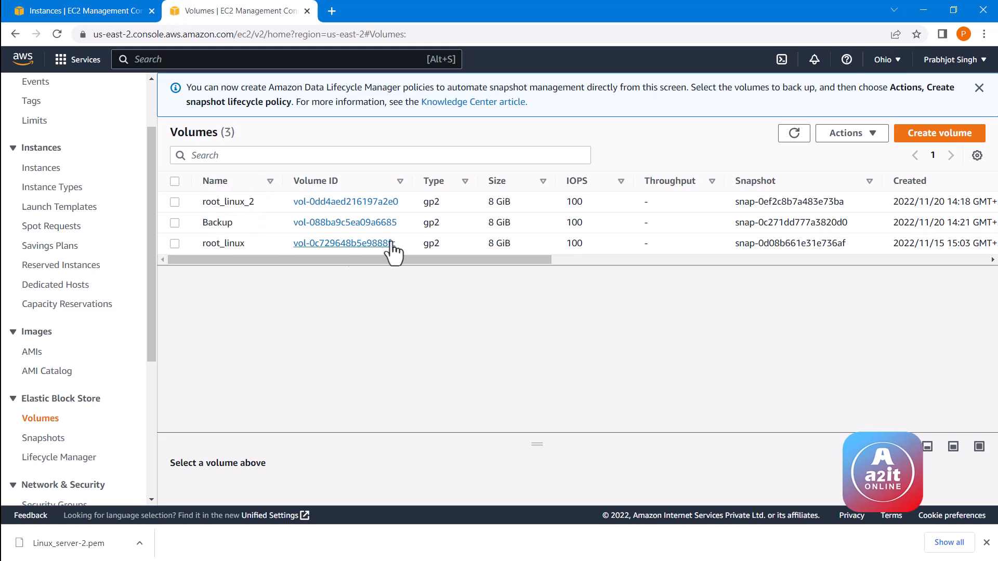
pyautogui.click(174, 202)
pyautogui.click(844, 133)
pyautogui.click(769, 255)
pyautogui.click(730, 353)
# Delete the detached root_linux_2 volume.
pyautogui.moveTo(553, 282); pyautogui.dragTo(179, 287)
pyautogui.click(175, 225)
pyautogui.click(845, 156)
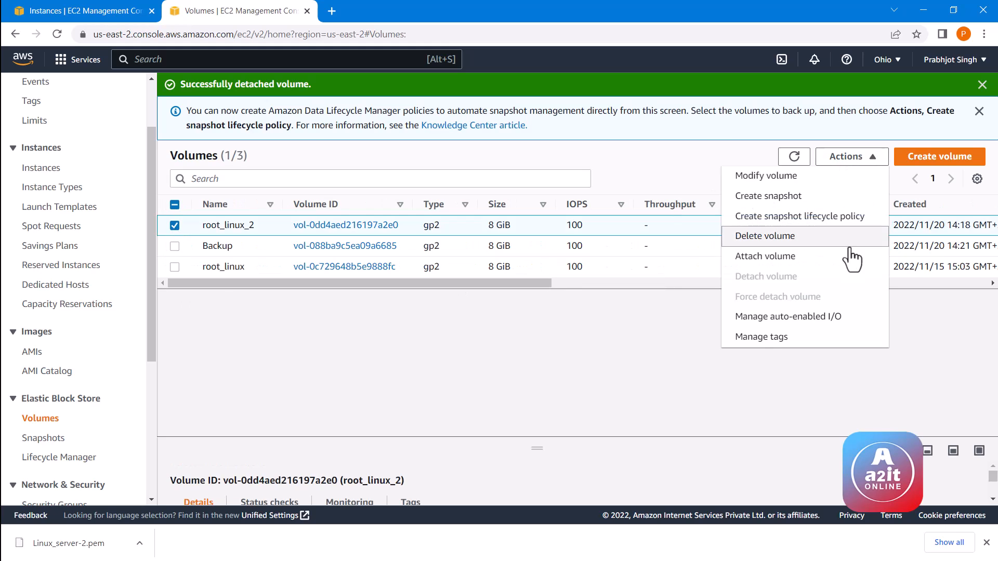
pyautogui.click(845, 251)
pyautogui.click(725, 357)
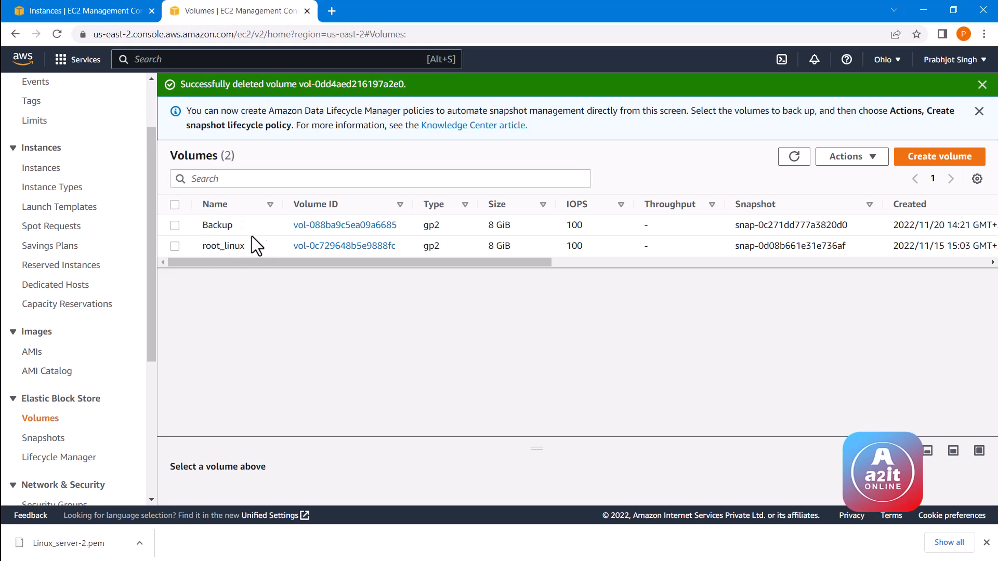
# Start attaching the Backup volume and choose Linux_2 as the target instance.
pyautogui.click(177, 225)
pyautogui.moveTo(266, 260); pyautogui.dragTo(317, 263)
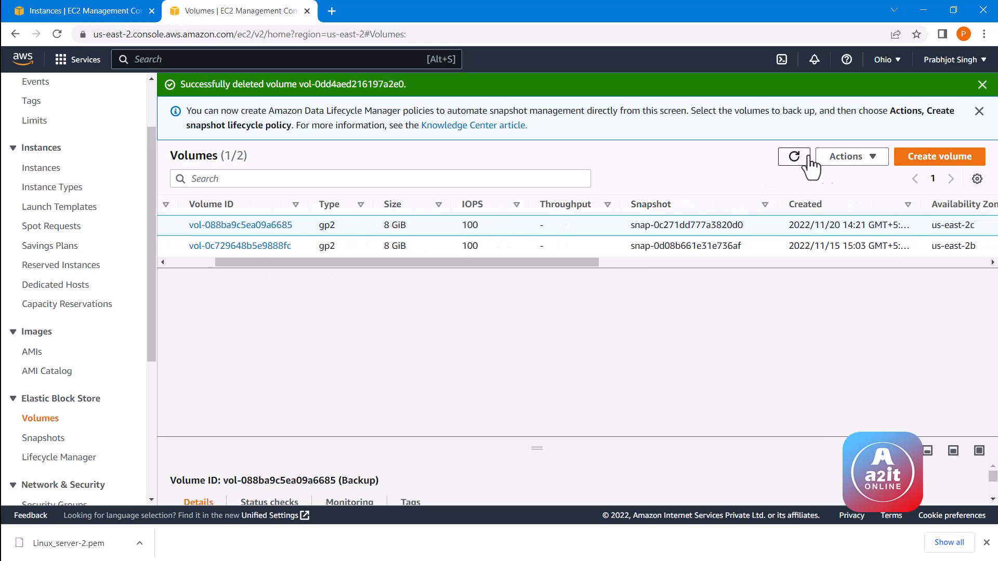
pyautogui.click(844, 157)
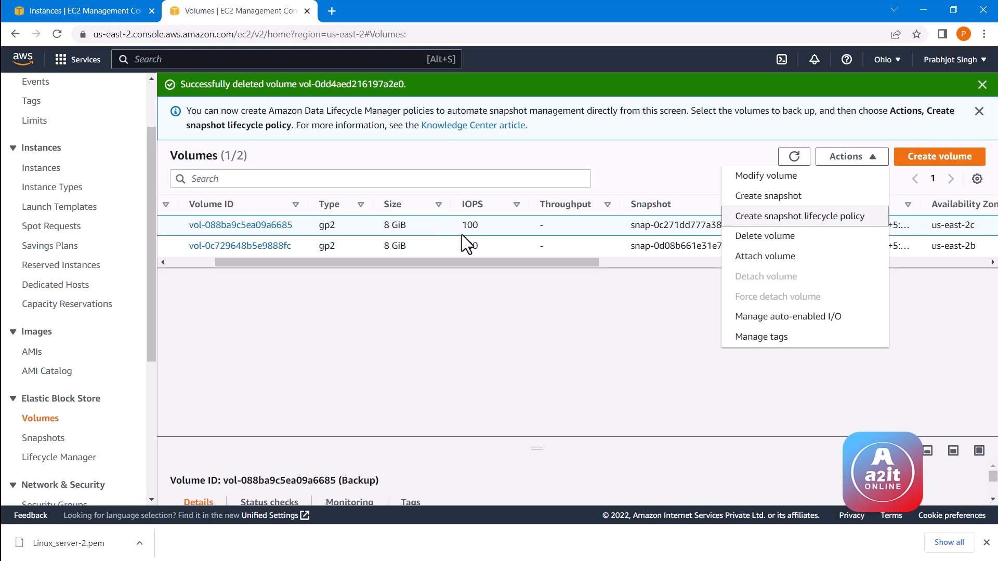
pyautogui.click(787, 260)
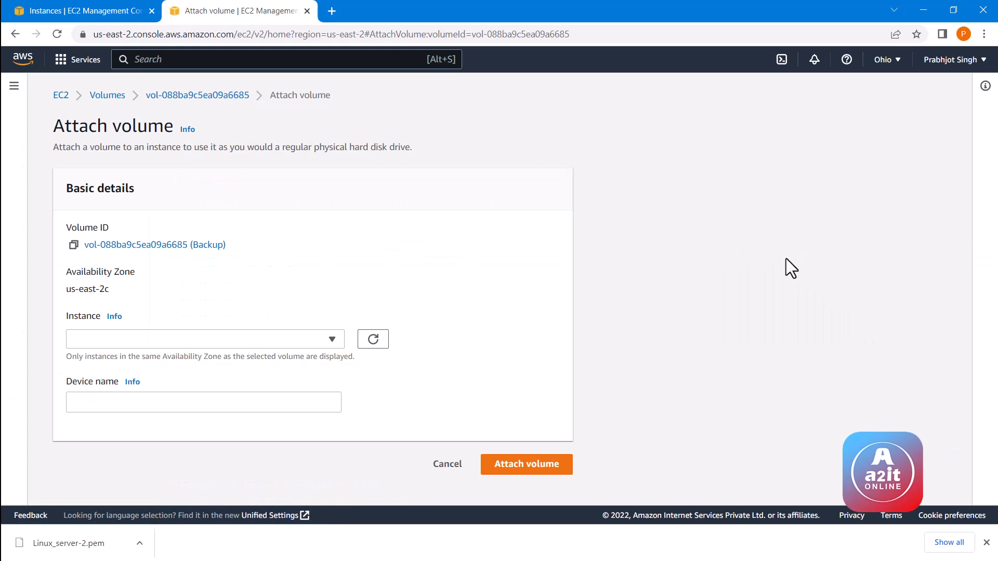
pyautogui.click(327, 341)
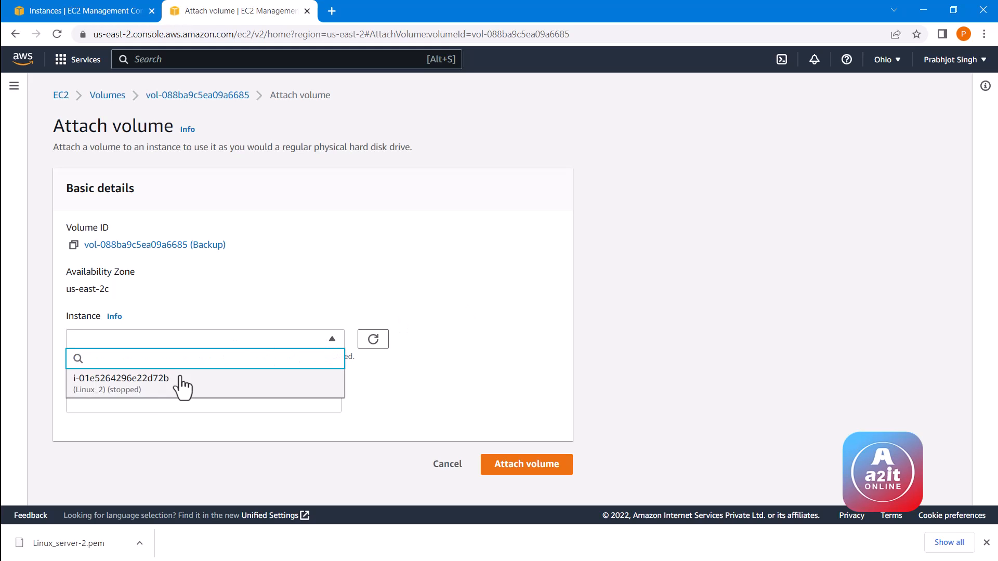
pyautogui.click(154, 385)
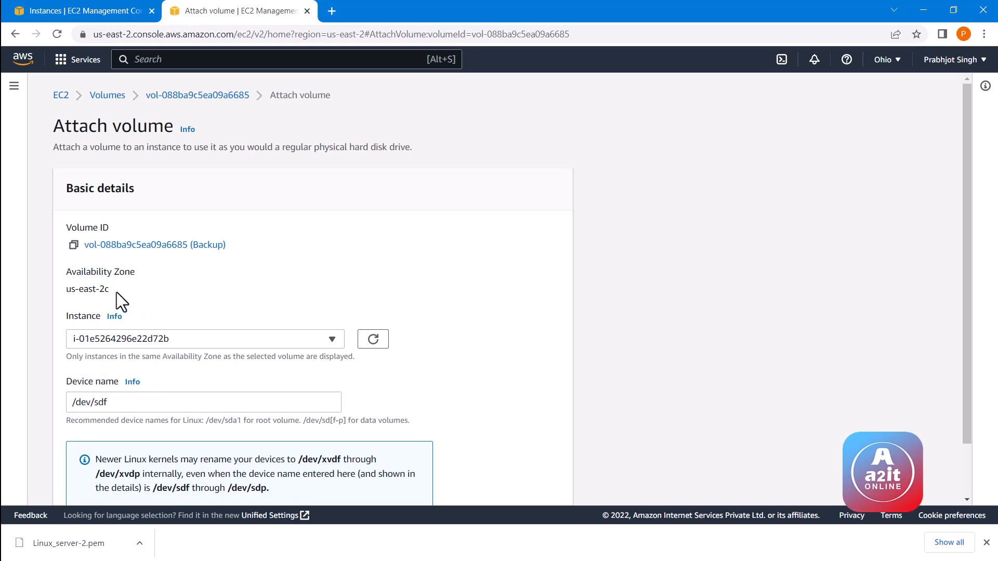
# Attach the Backup volume with the device name /dev/xvda and check its state in the refreshed volume list.
pyautogui.moveTo(96, 289); pyautogui.dragTo(107, 289)
pyautogui.moveTo(115, 402); pyautogui.dragTo(55, 405)
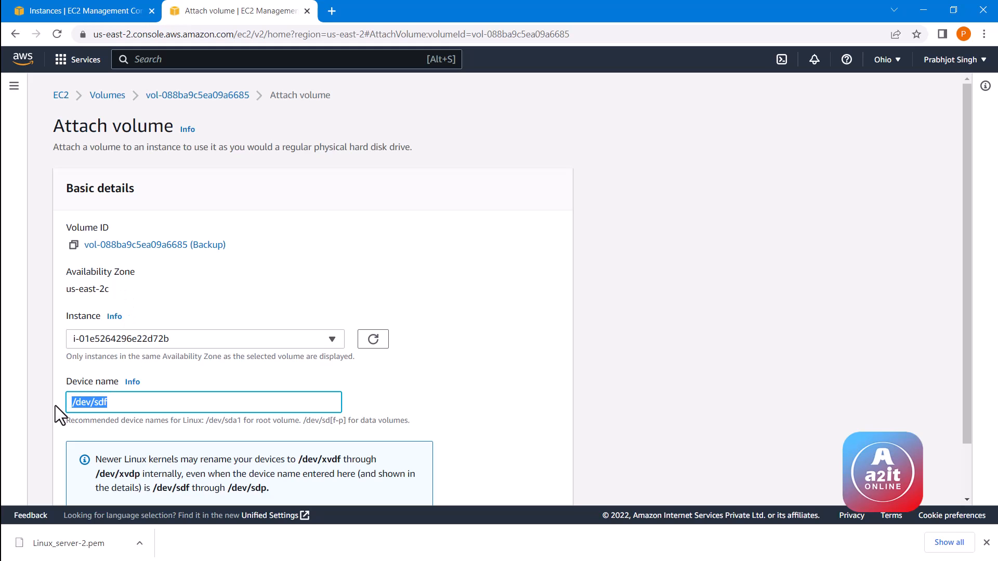
pyautogui.write('/dev/xvda')
pyautogui.scroll(-2, 281, 407)
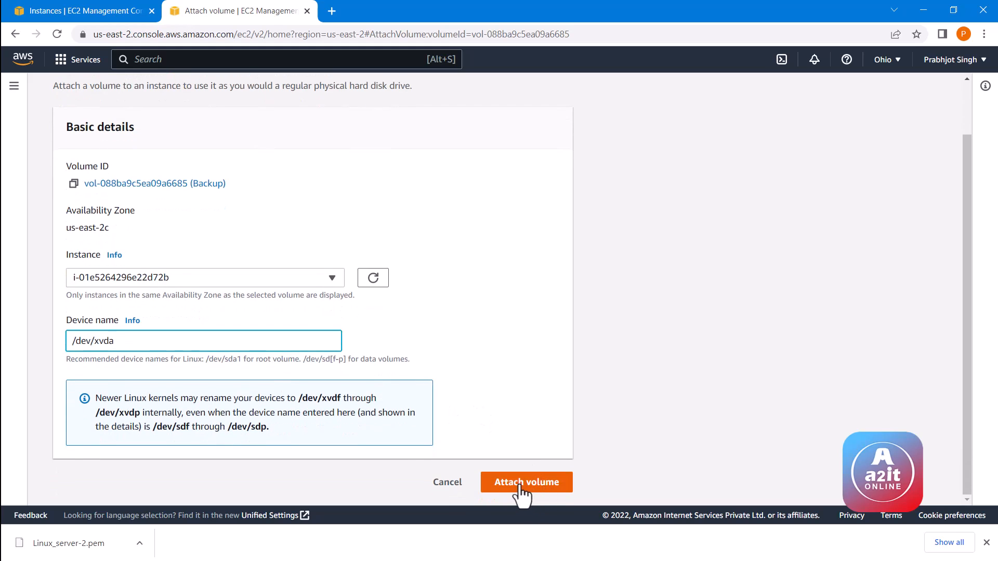
pyautogui.moveTo(125, 341); pyautogui.dragTo(74, 341)
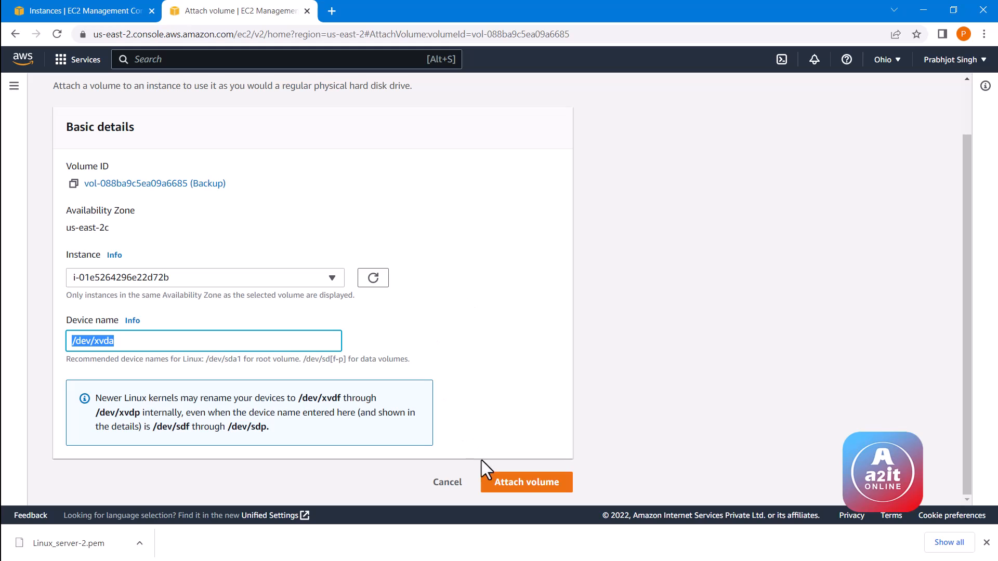
pyautogui.click(524, 491)
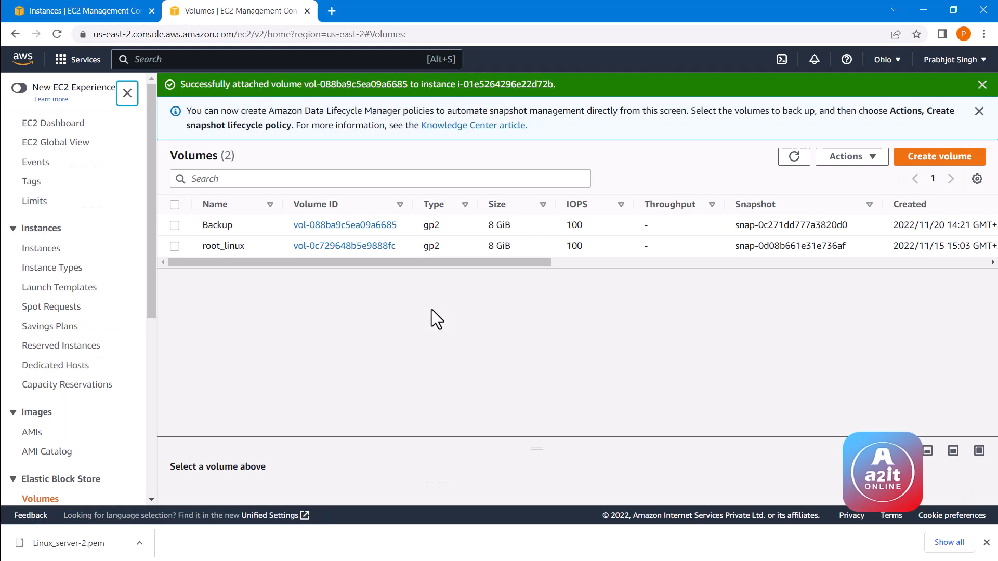
pyautogui.click(795, 156)
pyautogui.moveTo(473, 262); pyautogui.dragTo(613, 276)
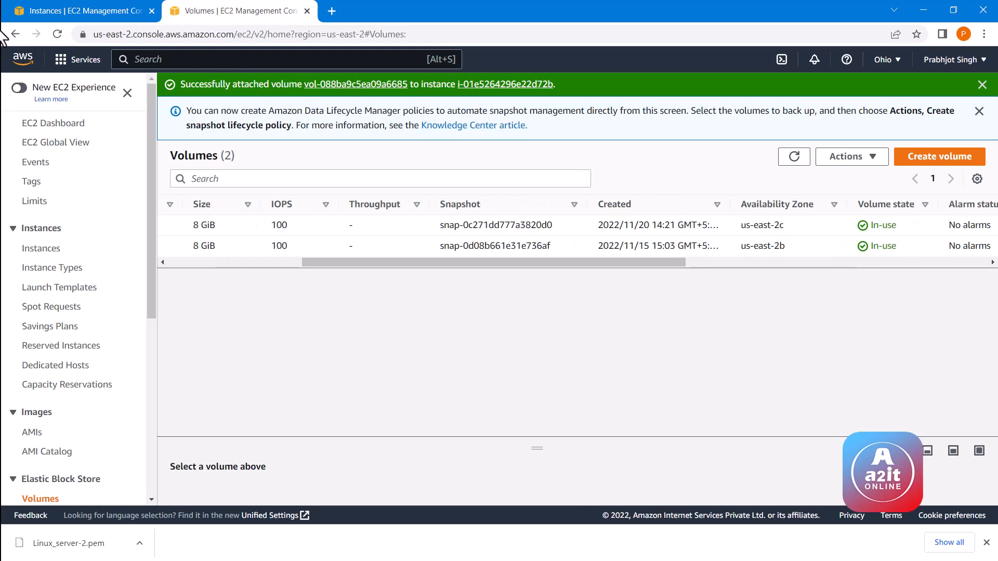
# Start the Linux_2 instance and check its state in the instances list.
pyautogui.click(42, 6)
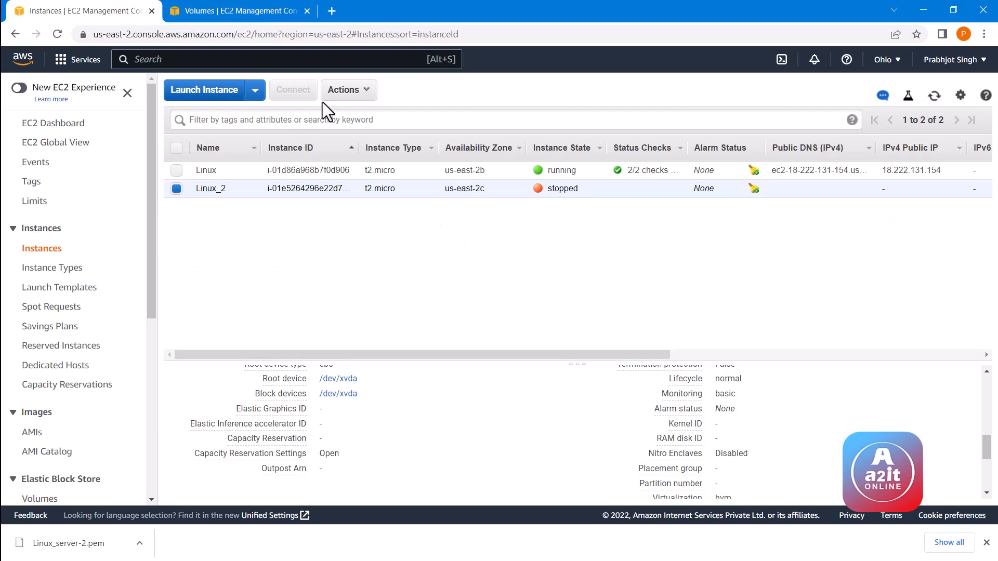
pyautogui.click(356, 110)
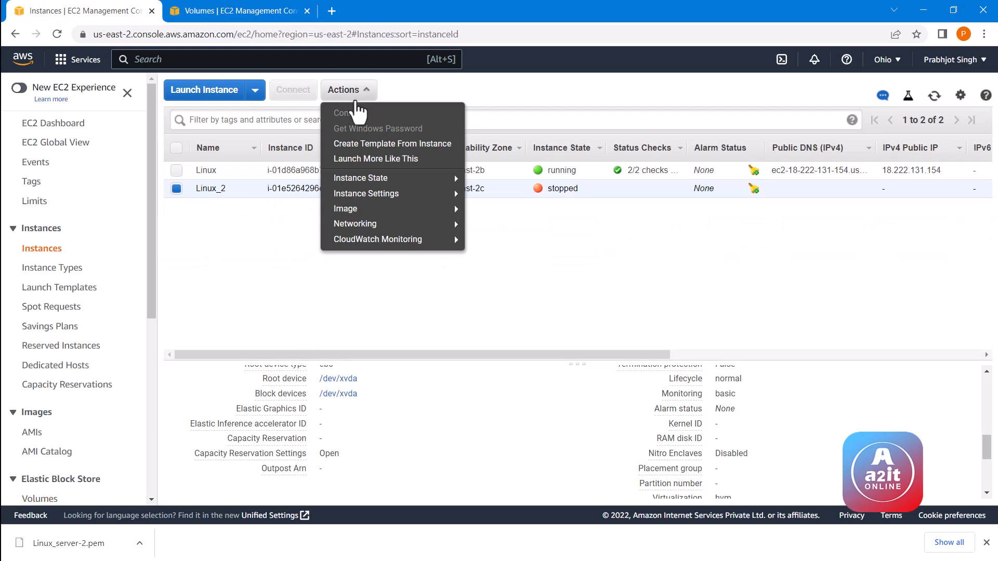
pyautogui.moveTo(447, 177)
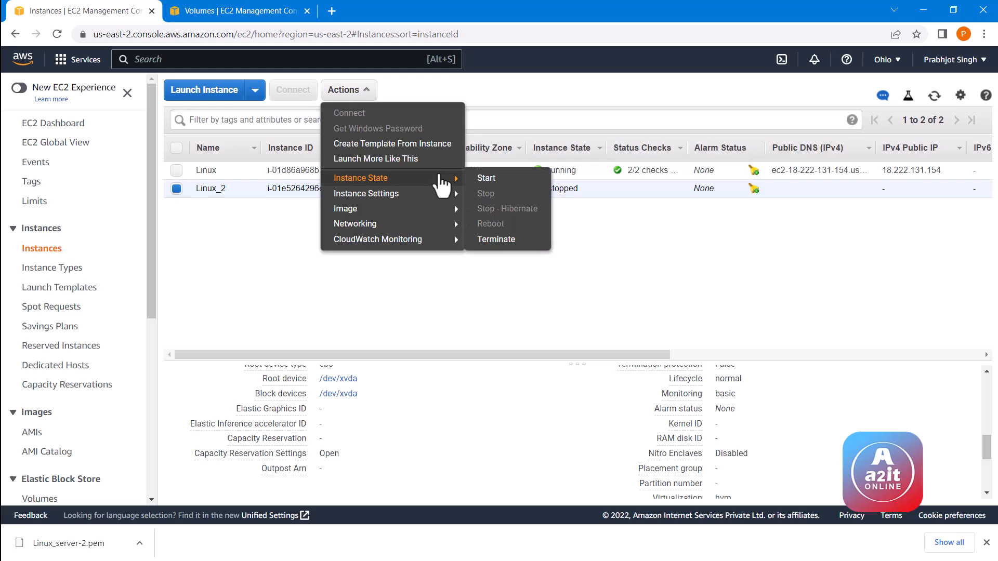
pyautogui.click(481, 180)
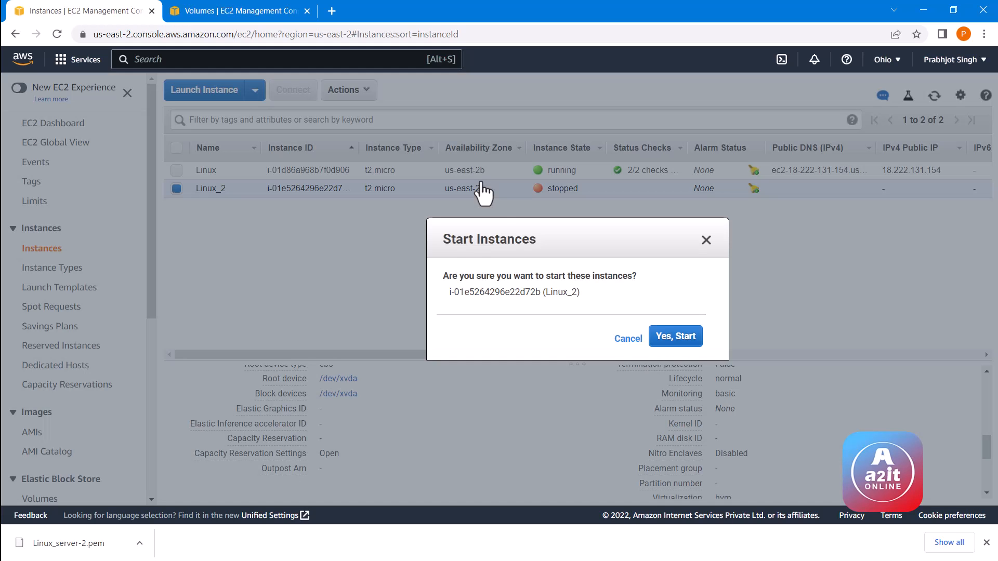
pyautogui.click(666, 337)
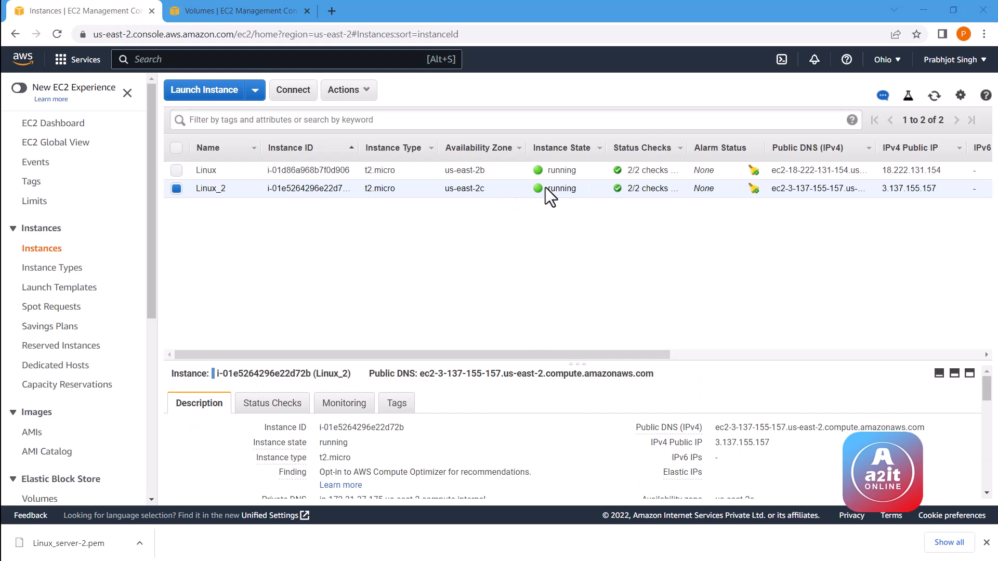
pyautogui.moveTo(546, 188); pyautogui.dragTo(576, 194)
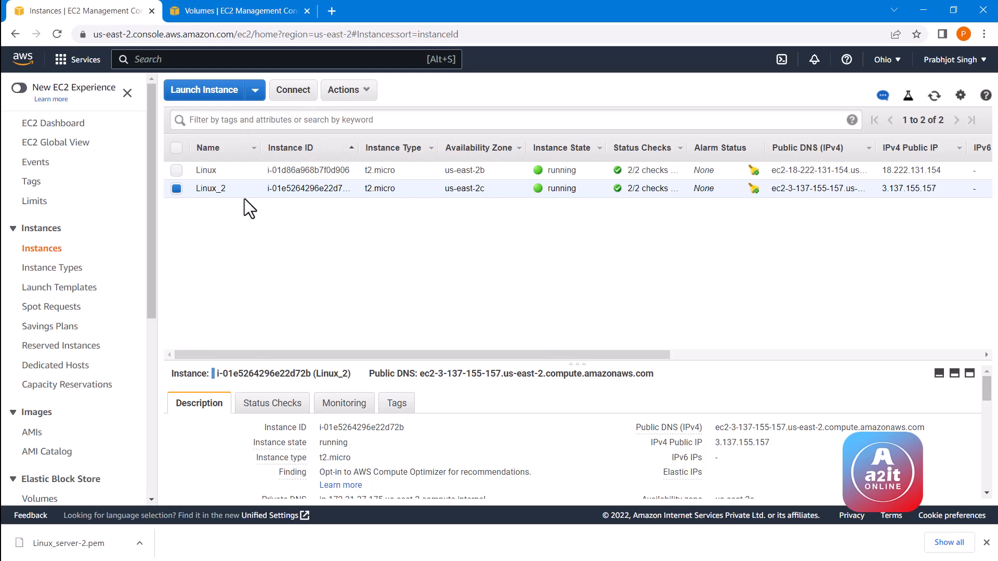
# Connect to the Linux_2 instance with EC2 Instance Connect as ec2-user.
pyautogui.click(304, 98)
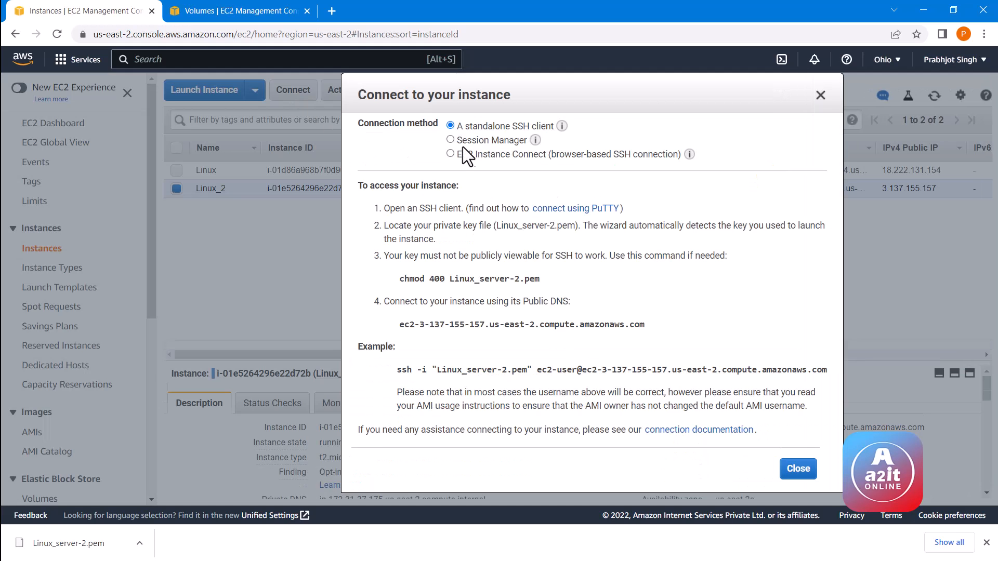
pyautogui.click(480, 157)
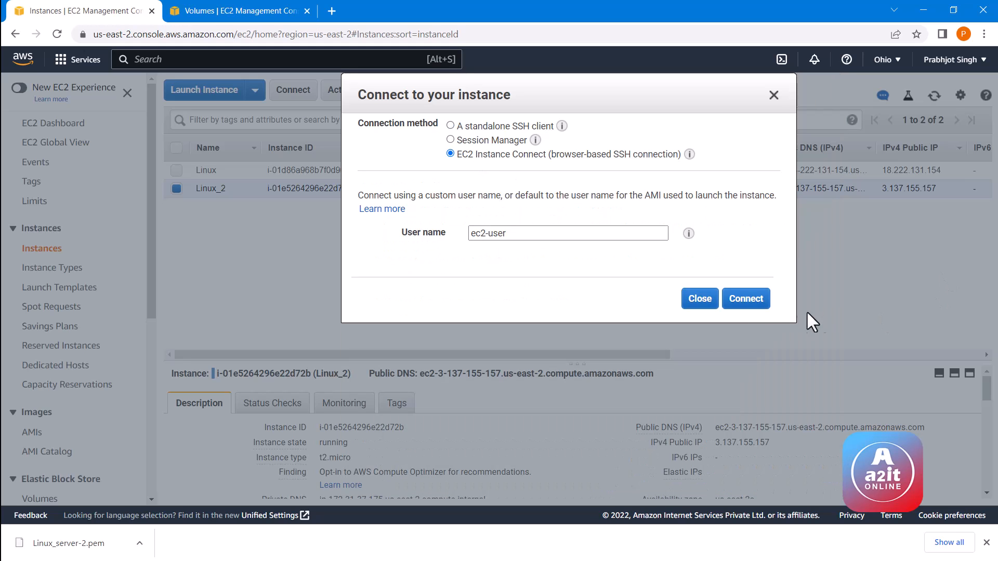
pyautogui.click(754, 304)
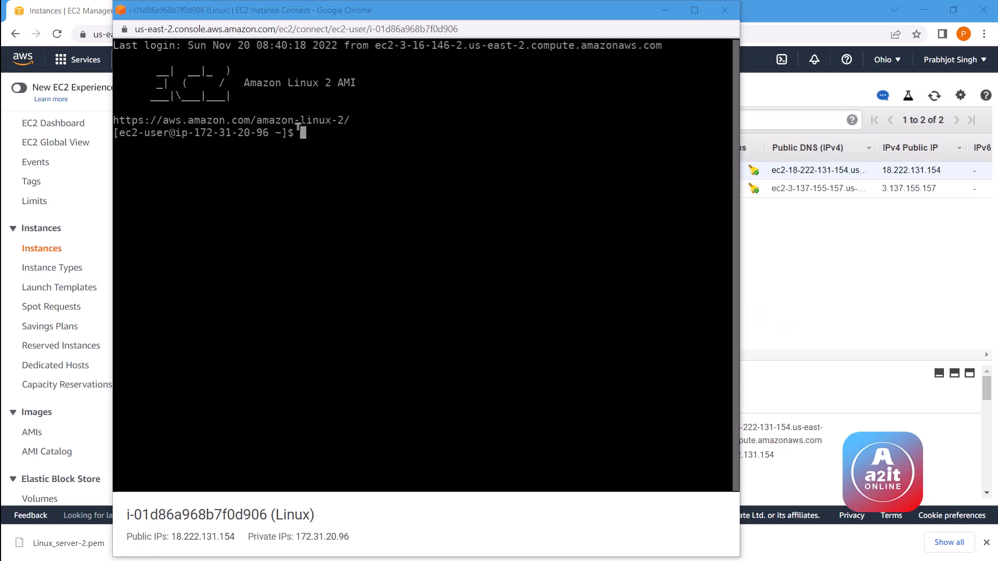
# Minimise the console window, move the original Linux instance's terminal lower on the desktop and list its home directory with ls.
pyautogui.click(930, 9)
pyautogui.moveTo(372, 11); pyautogui.dragTo(482, 169)
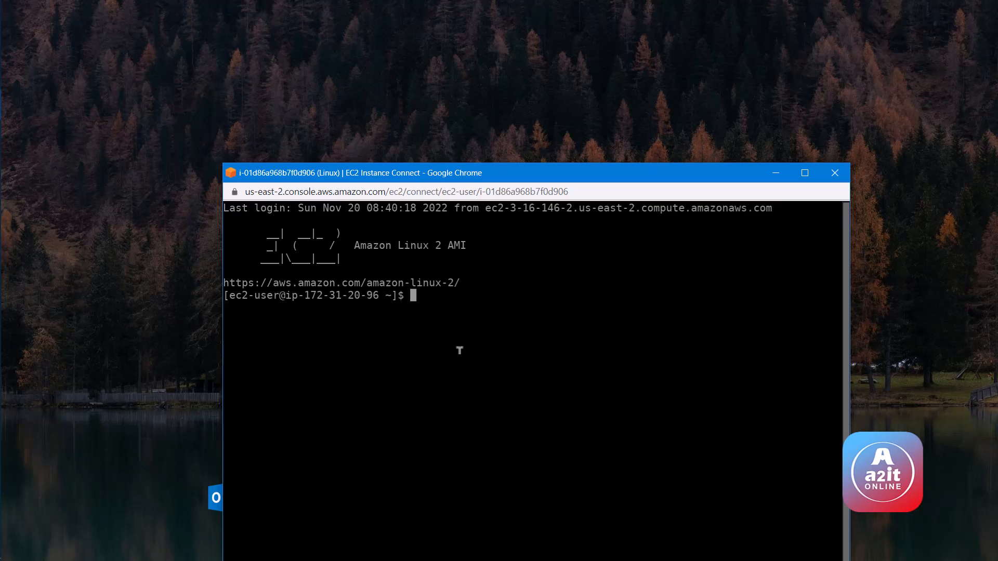
pyautogui.write('ls')
pyautogui.press('Return')
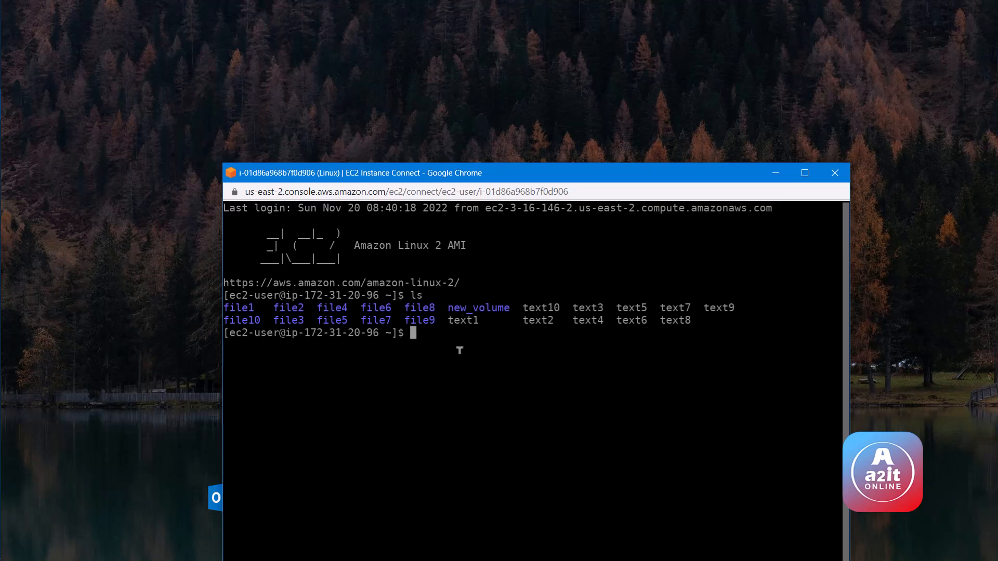